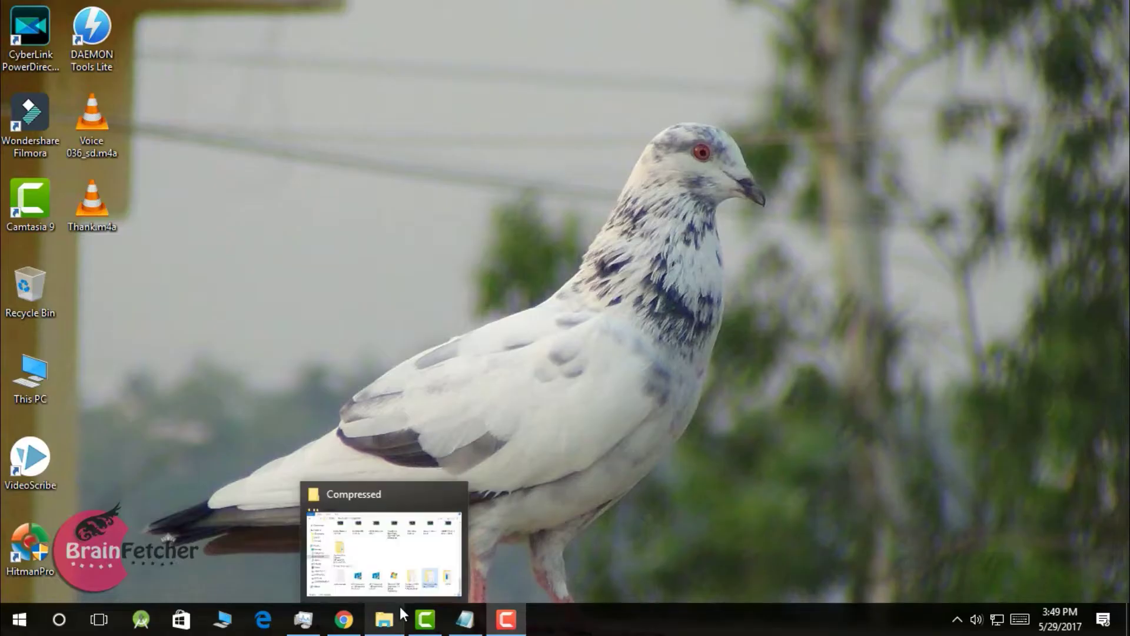
# - Bring up the Compressed downloads folder and look inside the VCOM folder
pyautogui.click(400, 607)
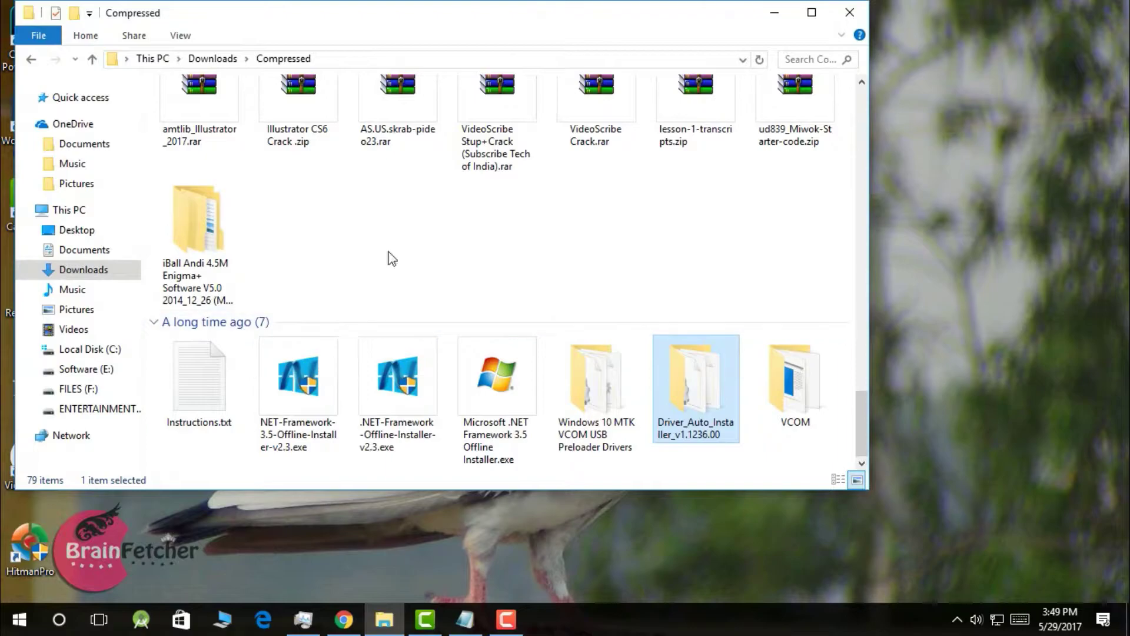
pyautogui.click(614, 232)
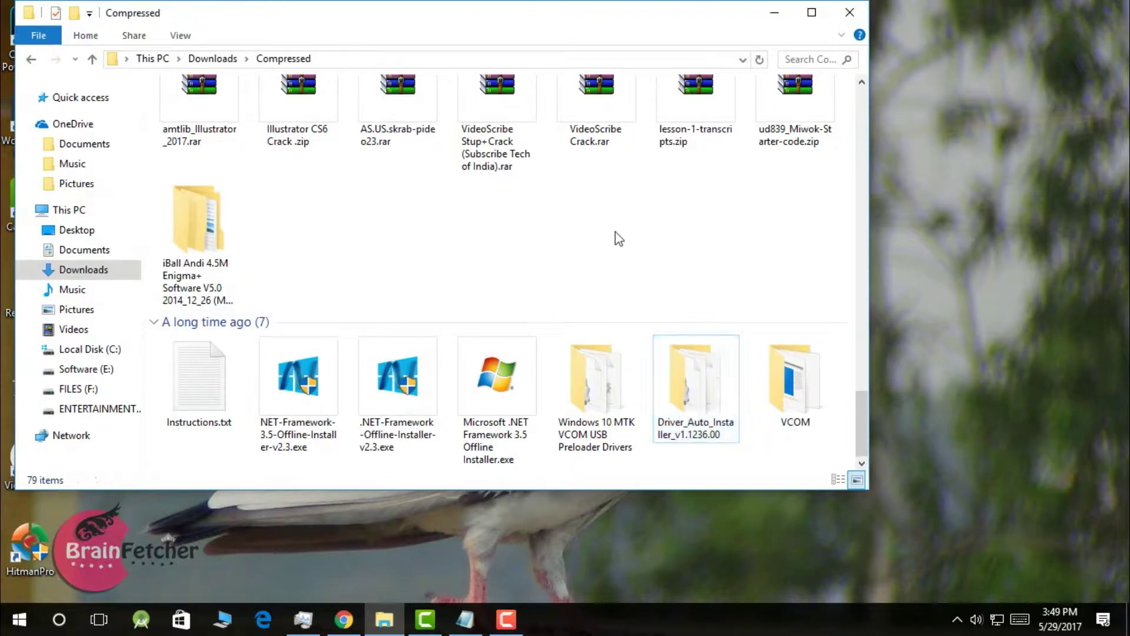
pyautogui.doubleClick(801, 393)
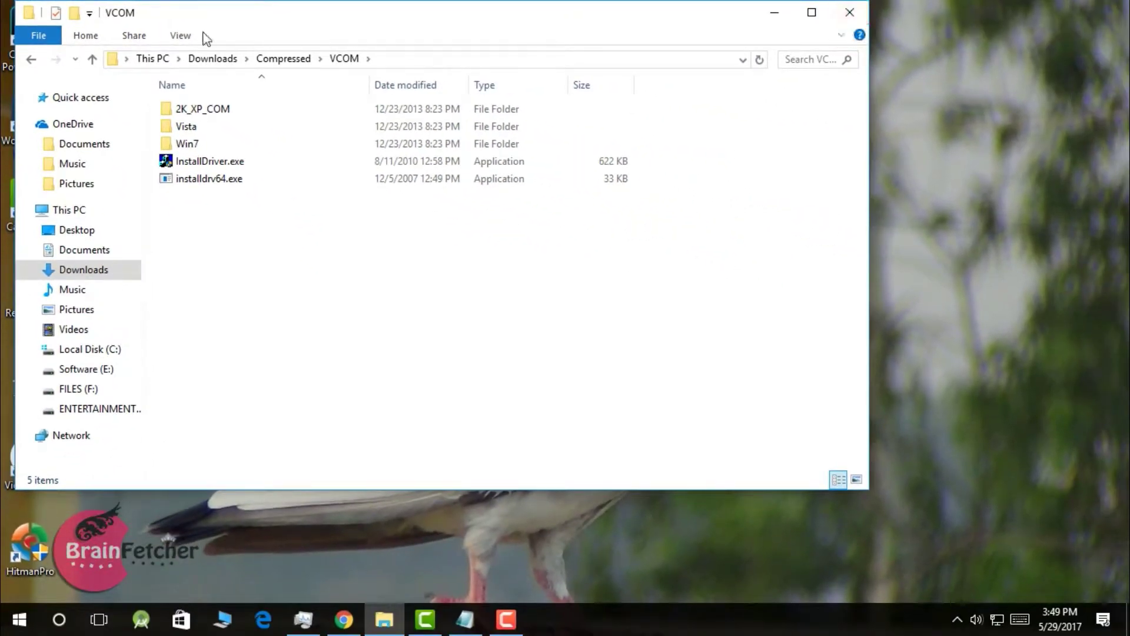
pyautogui.click(92, 59)
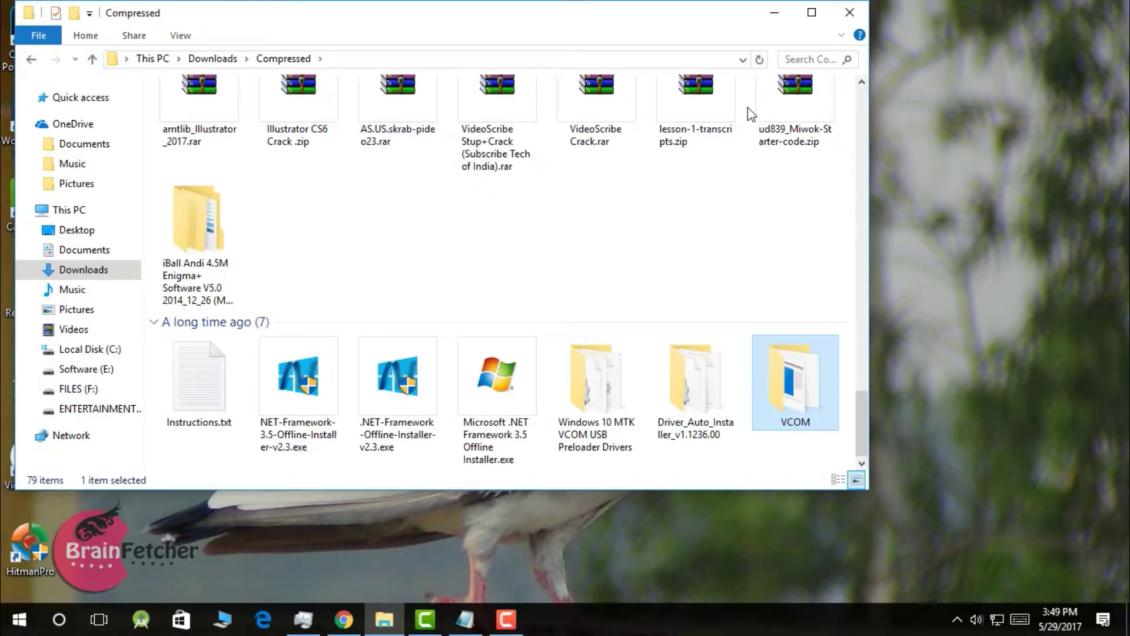
# - Inspect the Driver_Auto_Installer_v1.1236.00 folder and return to the Compressed folder
pyautogui.click(752, 196)
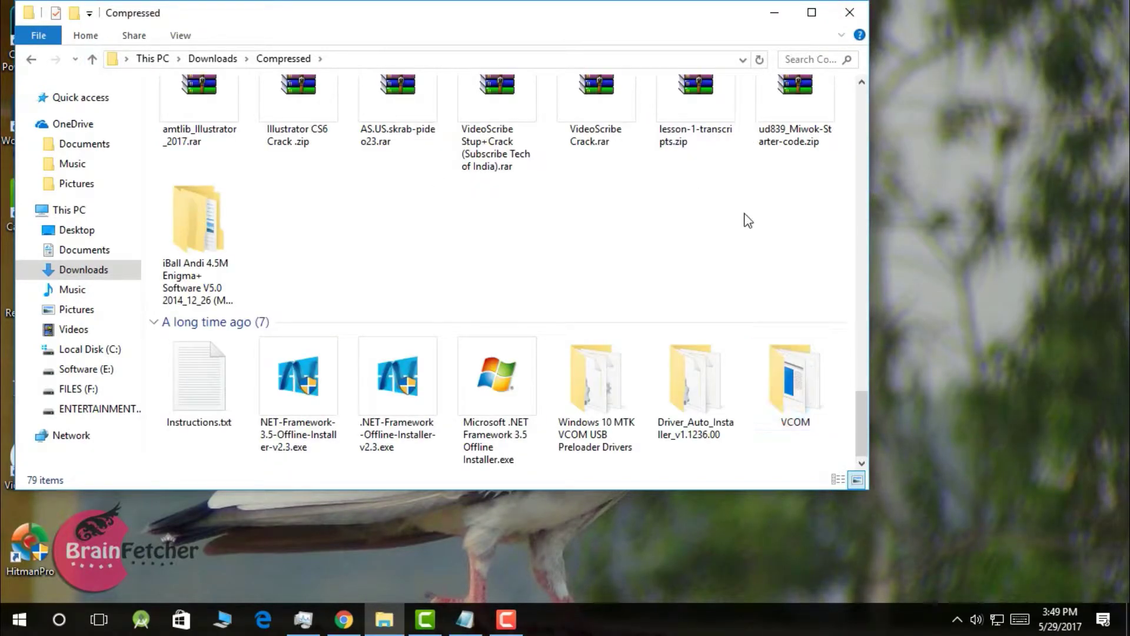
pyautogui.doubleClick(713, 367)
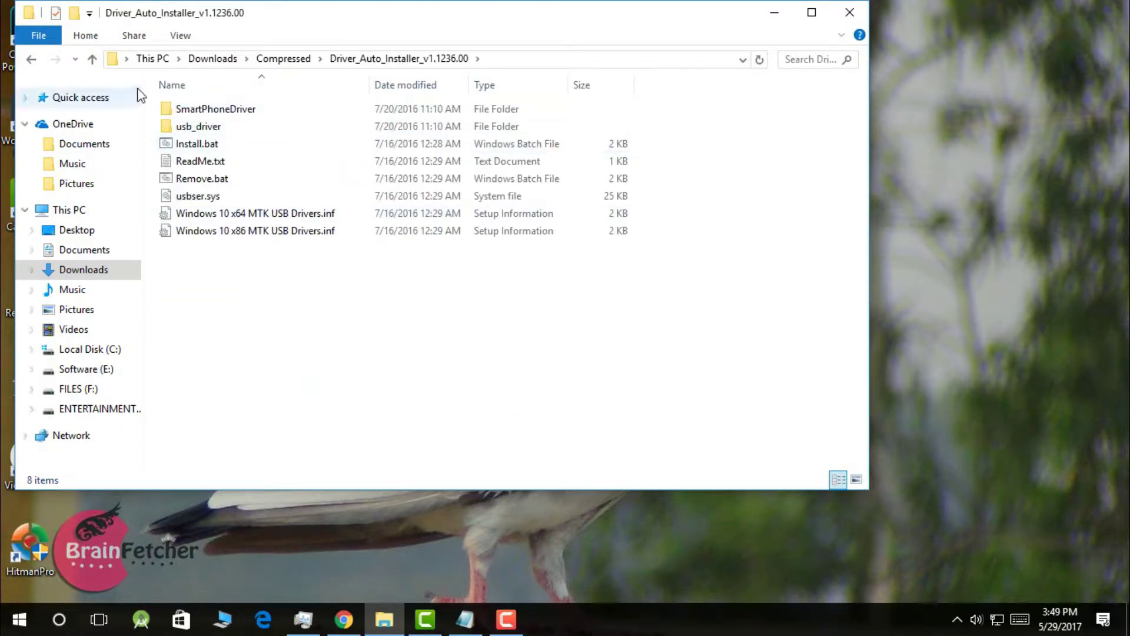
pyautogui.click(92, 59)
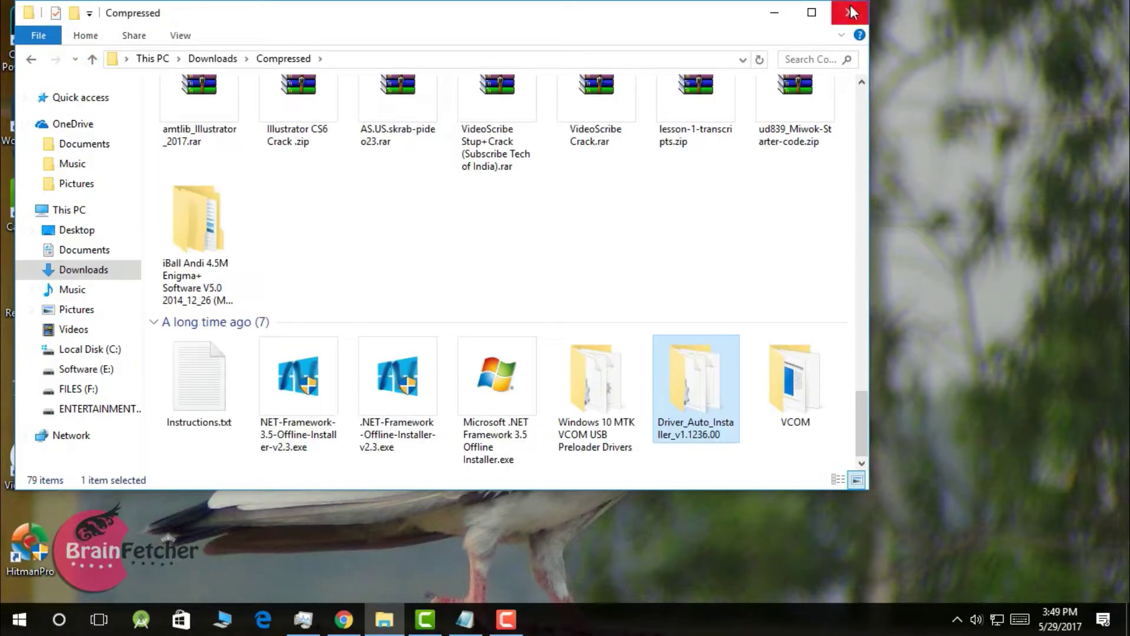
pyautogui.click(59, 618)
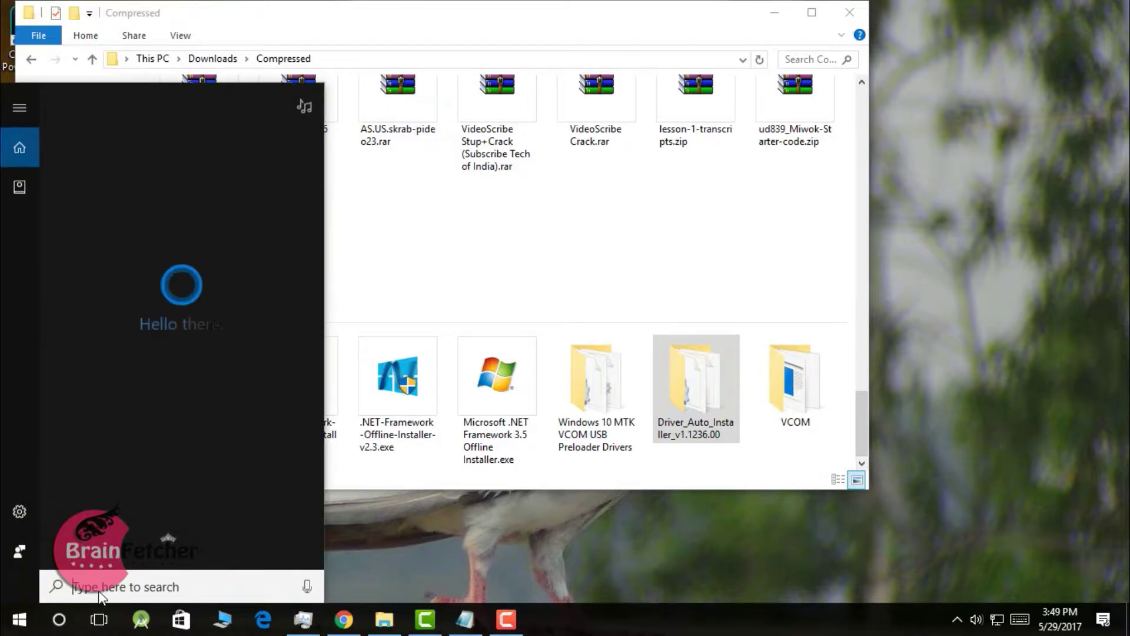
# - Search Windows for 'device mana' and launch Device Manager from the result
pyautogui.write('device')
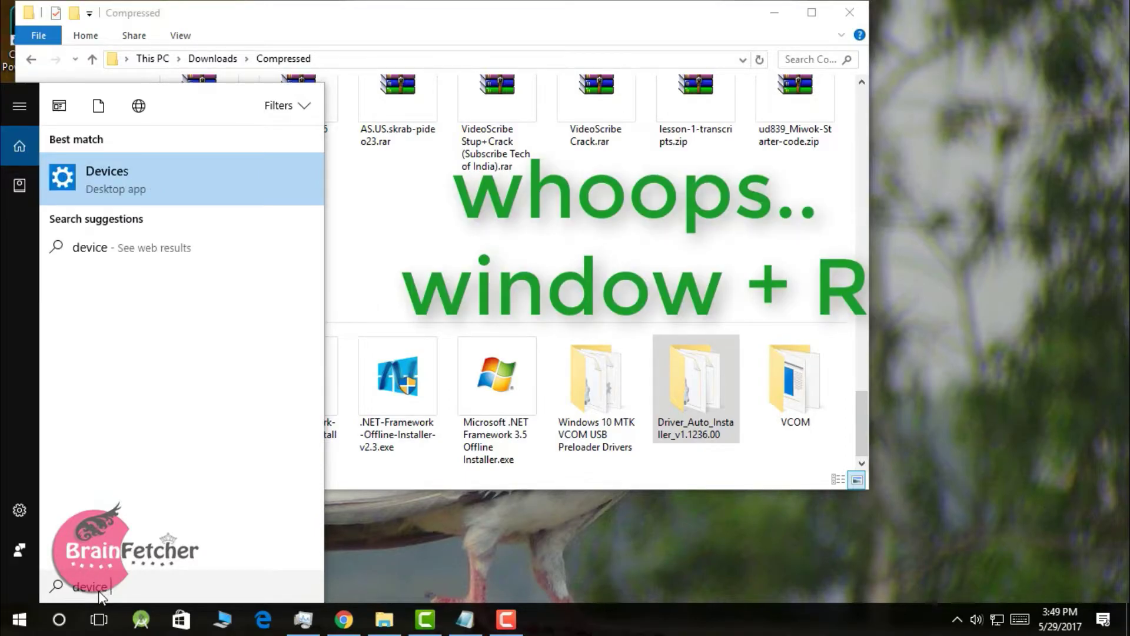
pyautogui.write(' ma')
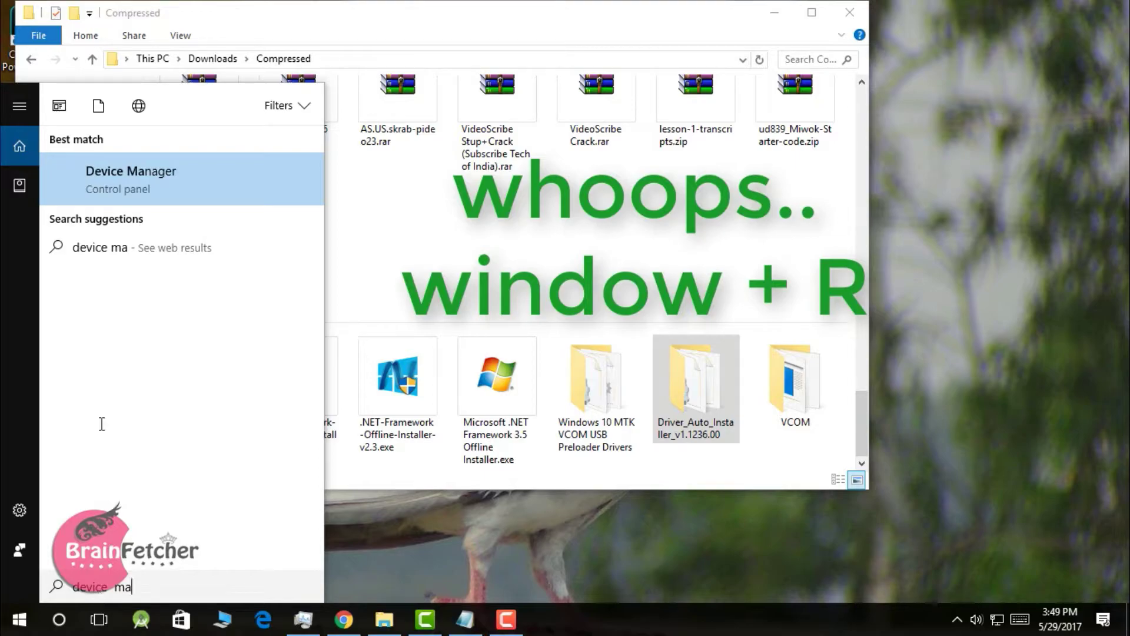
pyautogui.write('n')
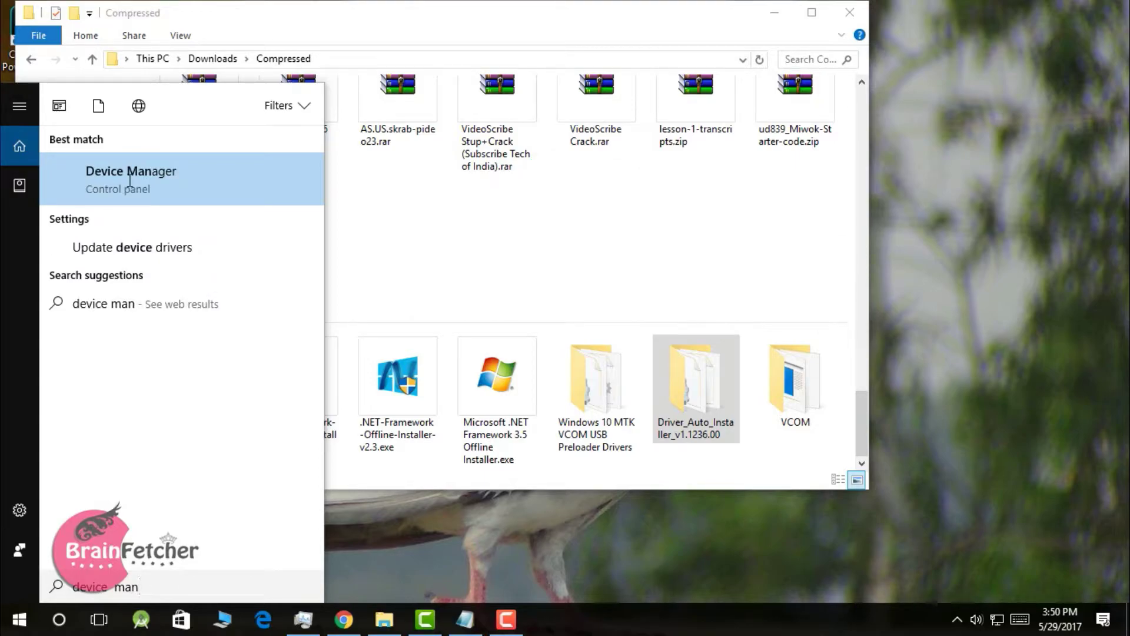
pyautogui.write('a')
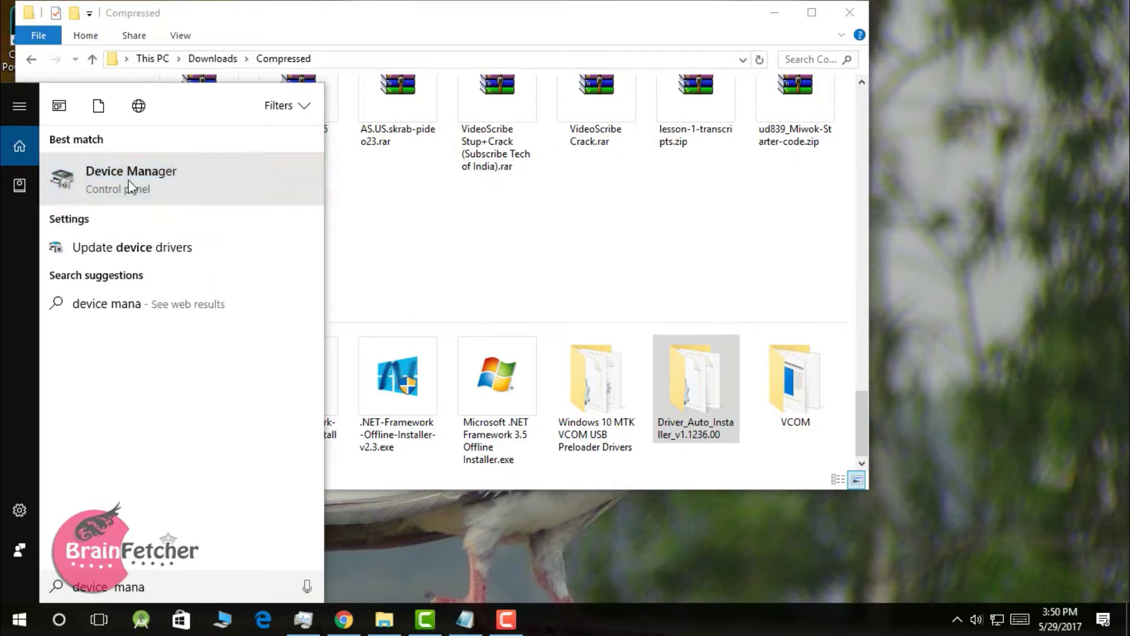
pyautogui.press('Return')
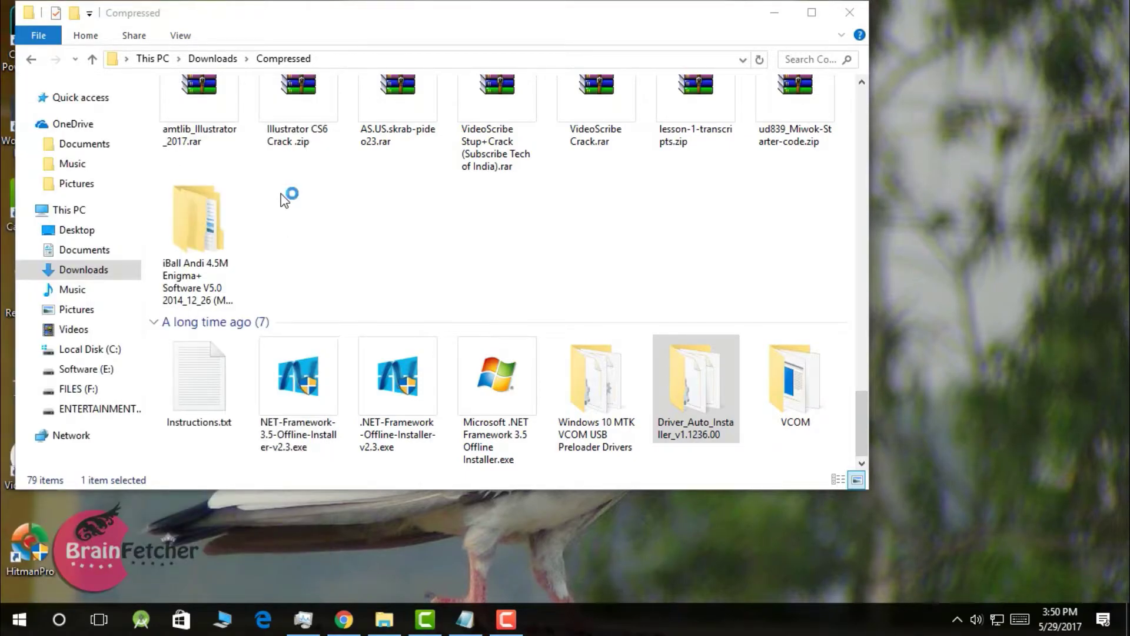
# - Minimize File Explorer, select the computer root node in Device Manager, and open the Action menu
pyautogui.click(285, 198)
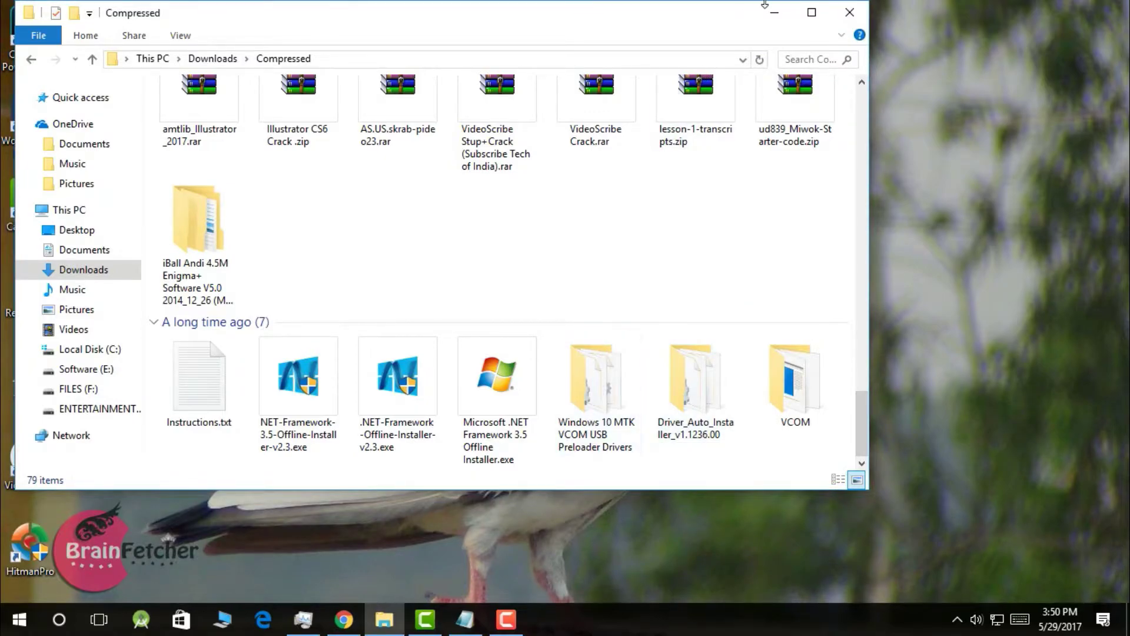
pyautogui.click(397, 612)
pyautogui.click(399, 616)
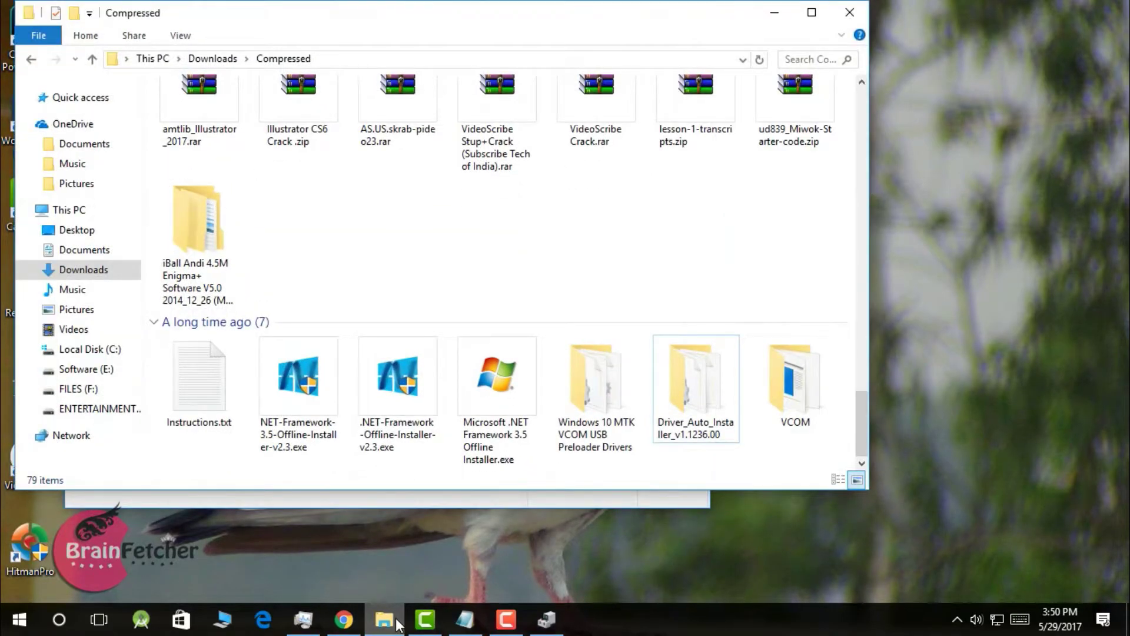
pyautogui.click(398, 621)
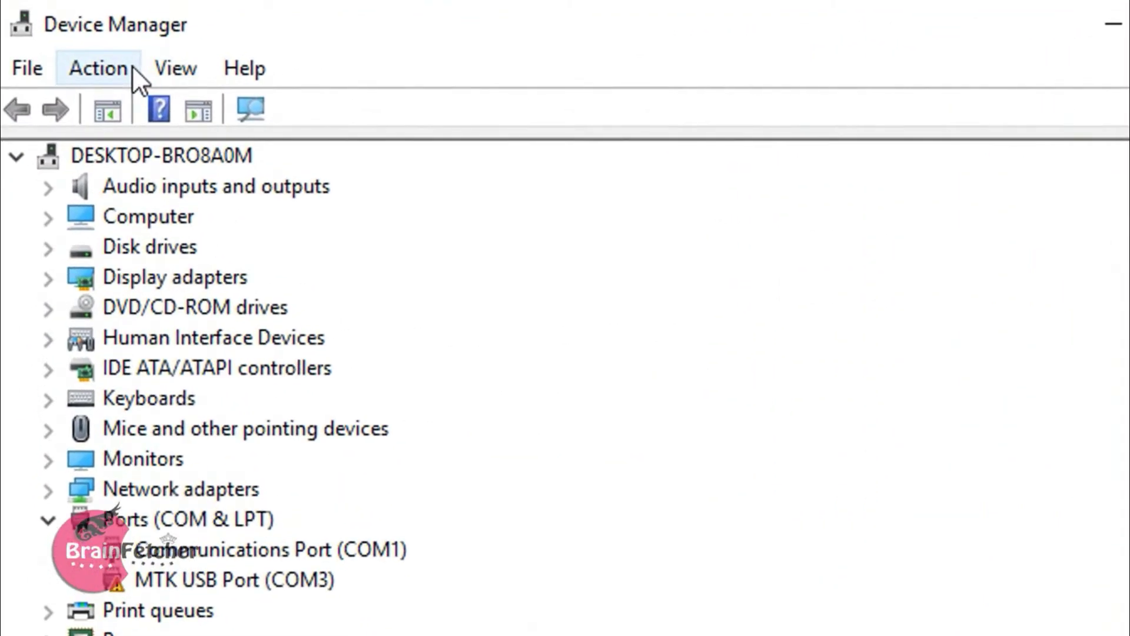
pyautogui.click(131, 67)
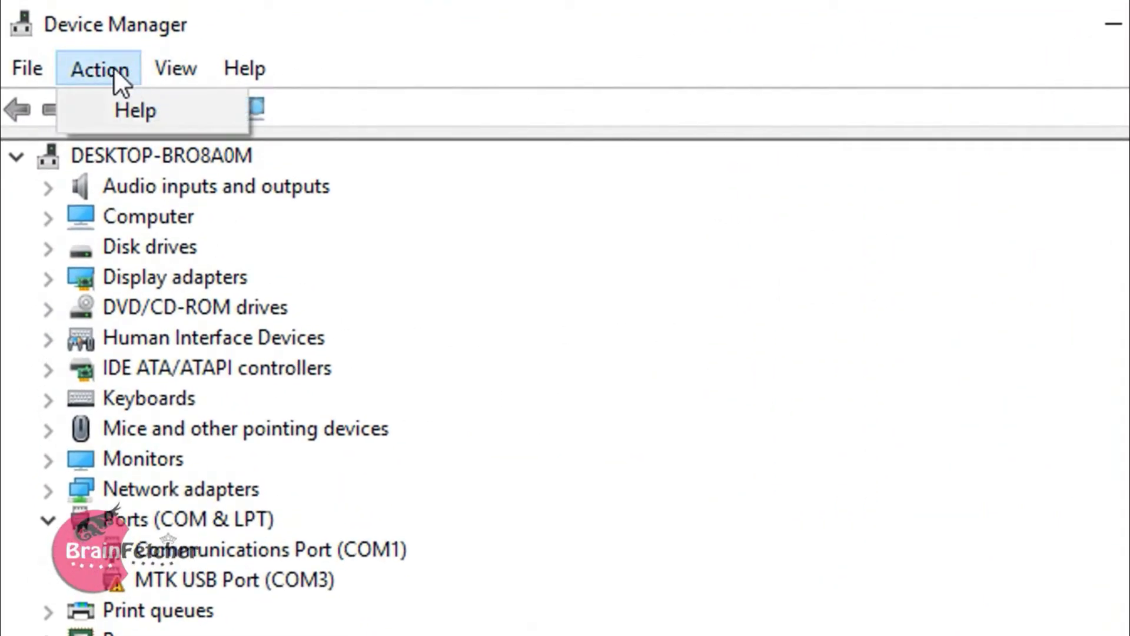
pyautogui.click(224, 158)
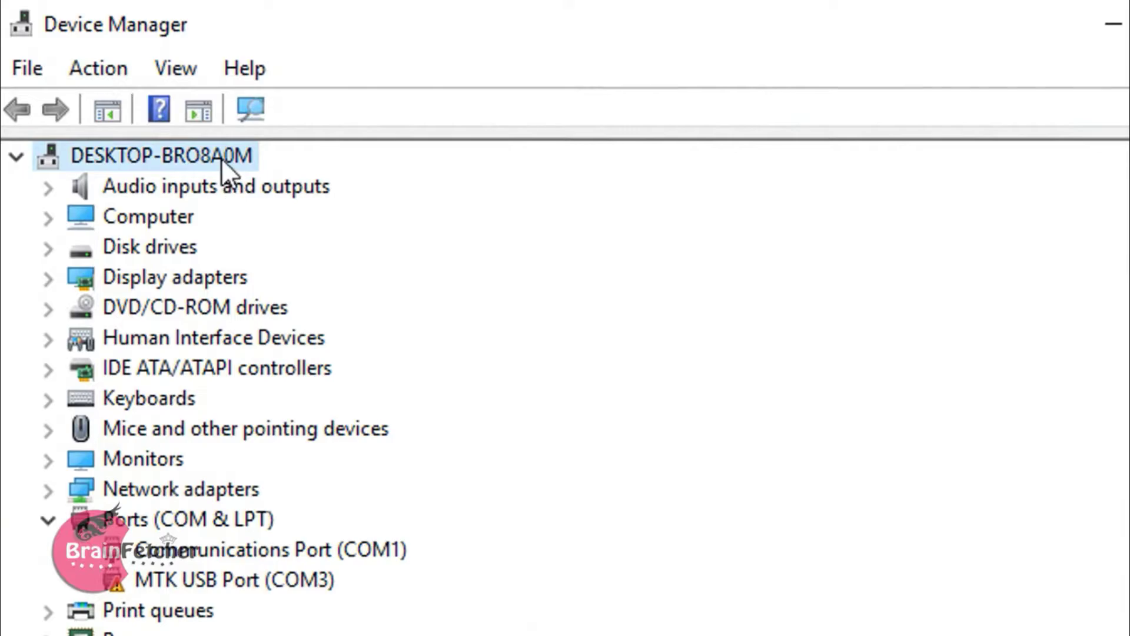
pyautogui.click(75, 75)
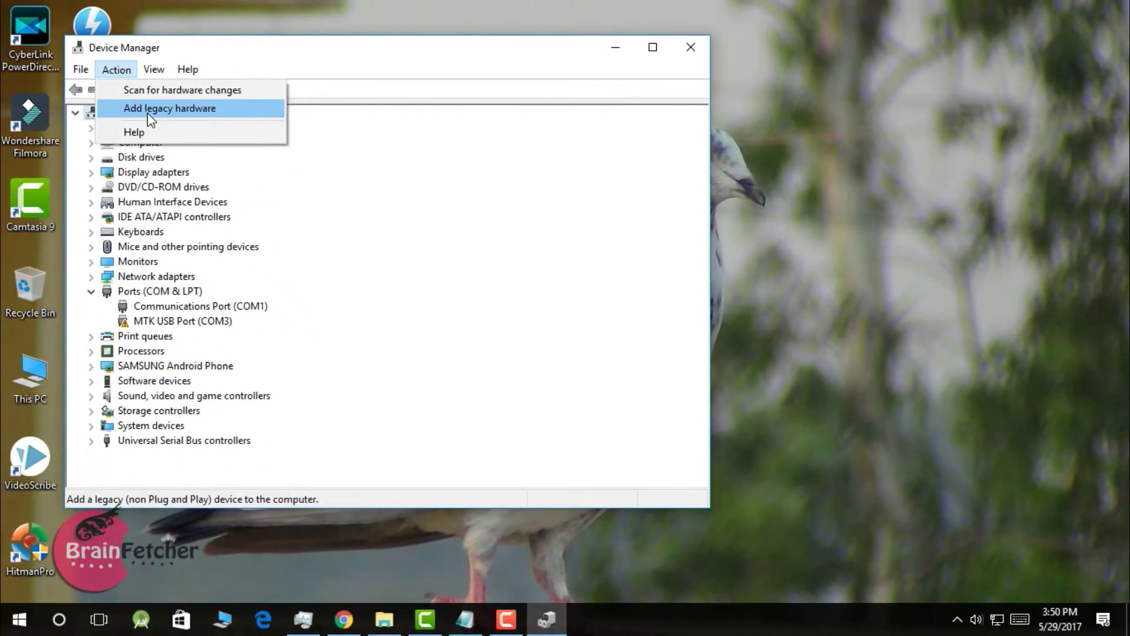
# - Run Add legacy hardware with manual selection and all devices, then browse Have Disk from This PC
pyautogui.click(160, 152)
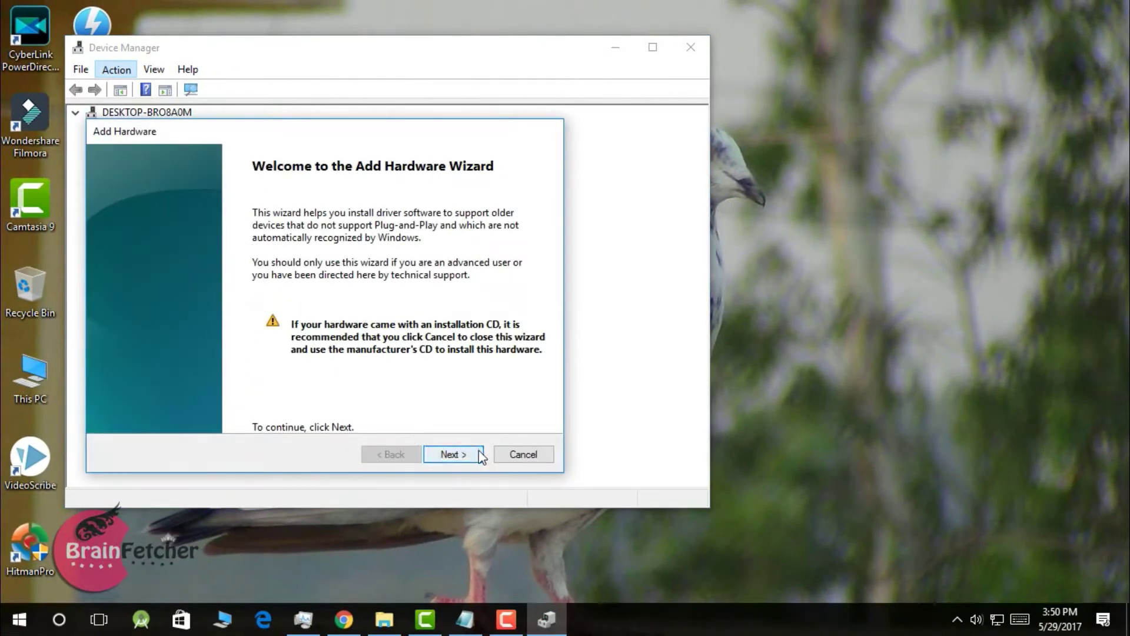
pyautogui.click(477, 453)
pyautogui.click(373, 313)
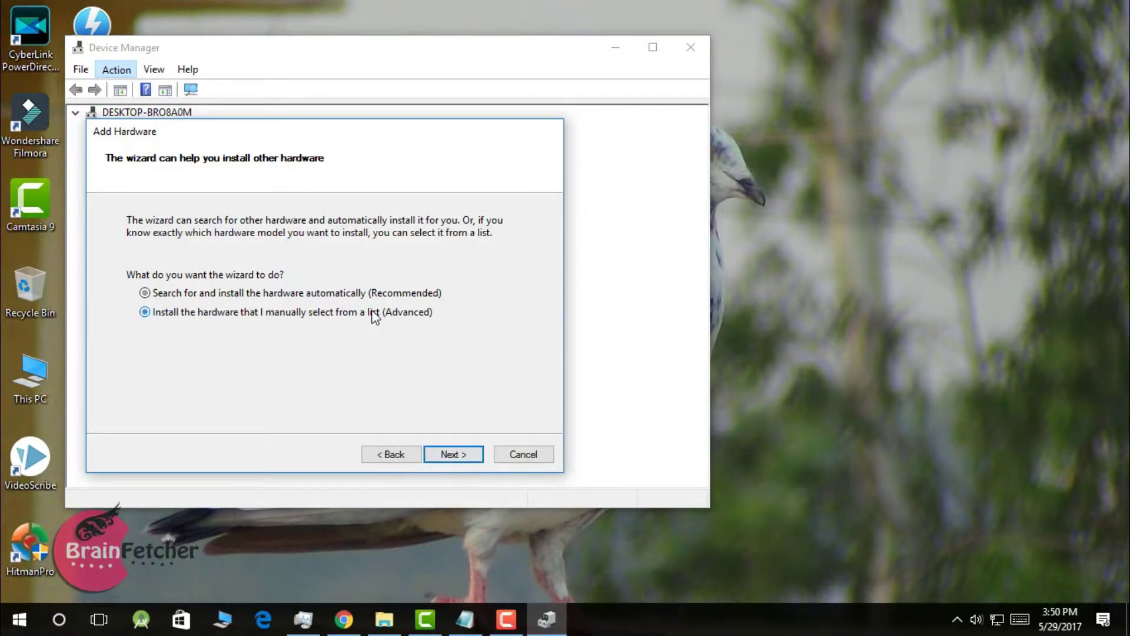
pyautogui.click(480, 454)
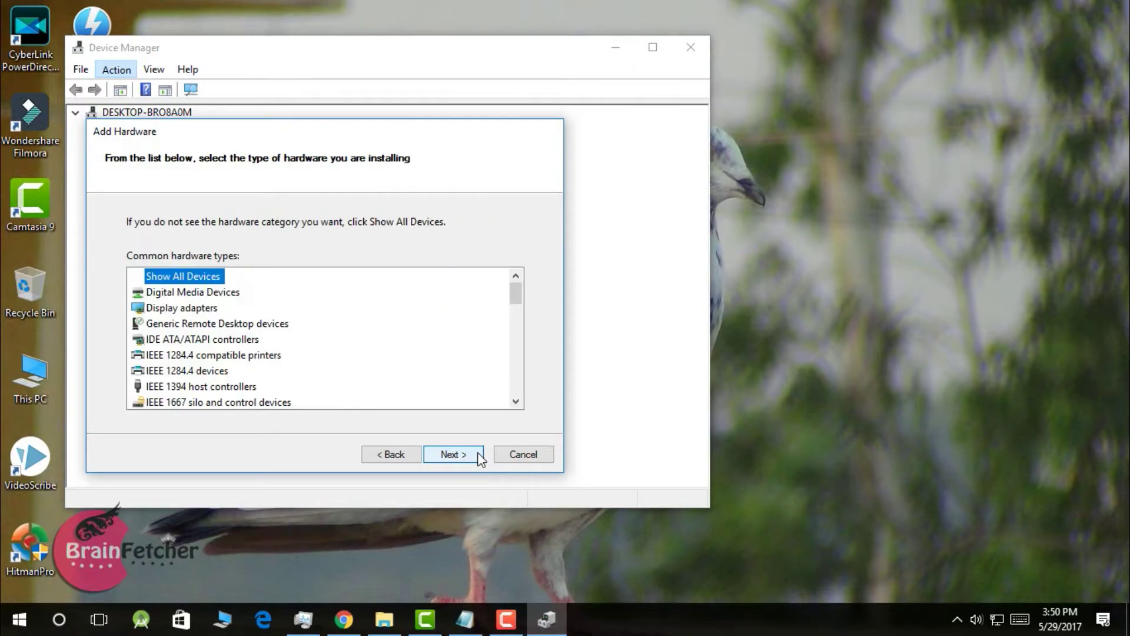
pyautogui.click(455, 454)
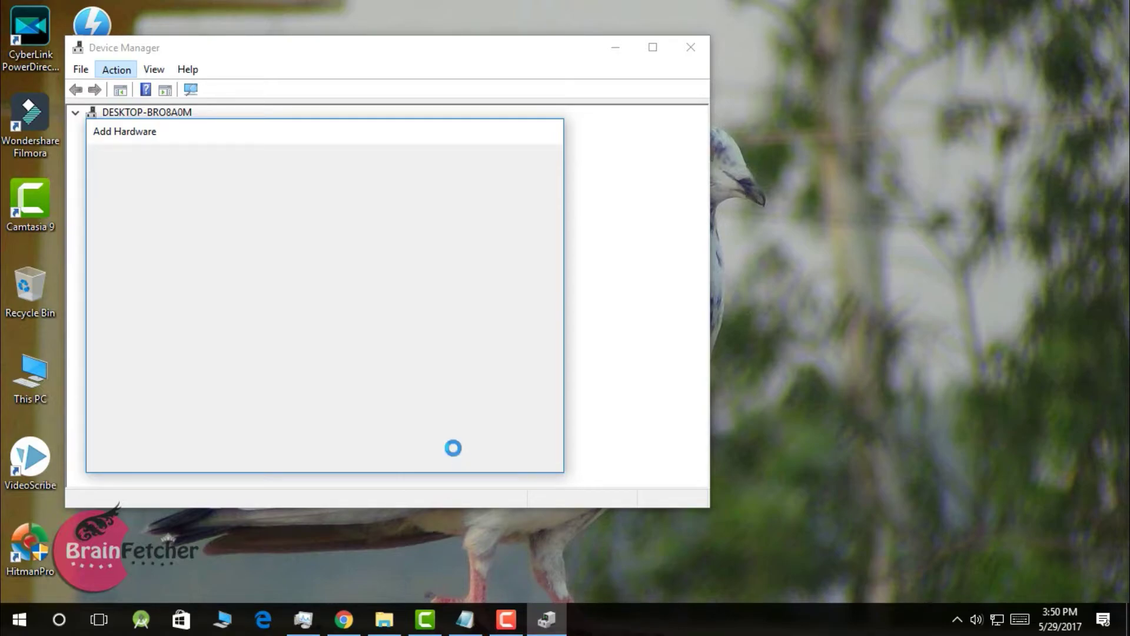
pyautogui.click(494, 399)
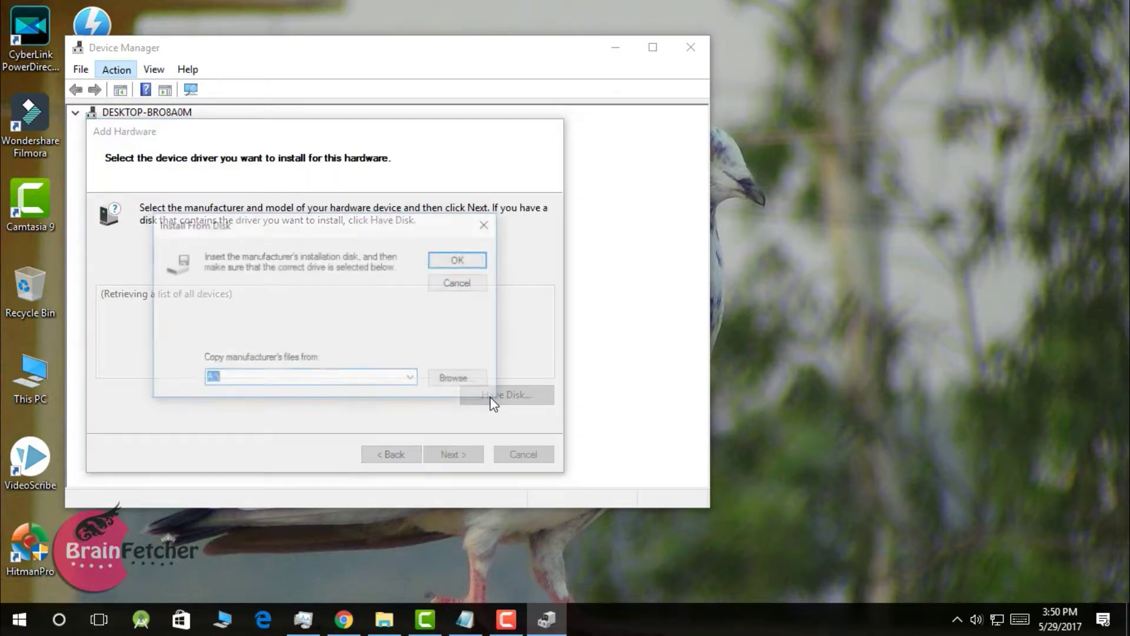
pyautogui.click(478, 388)
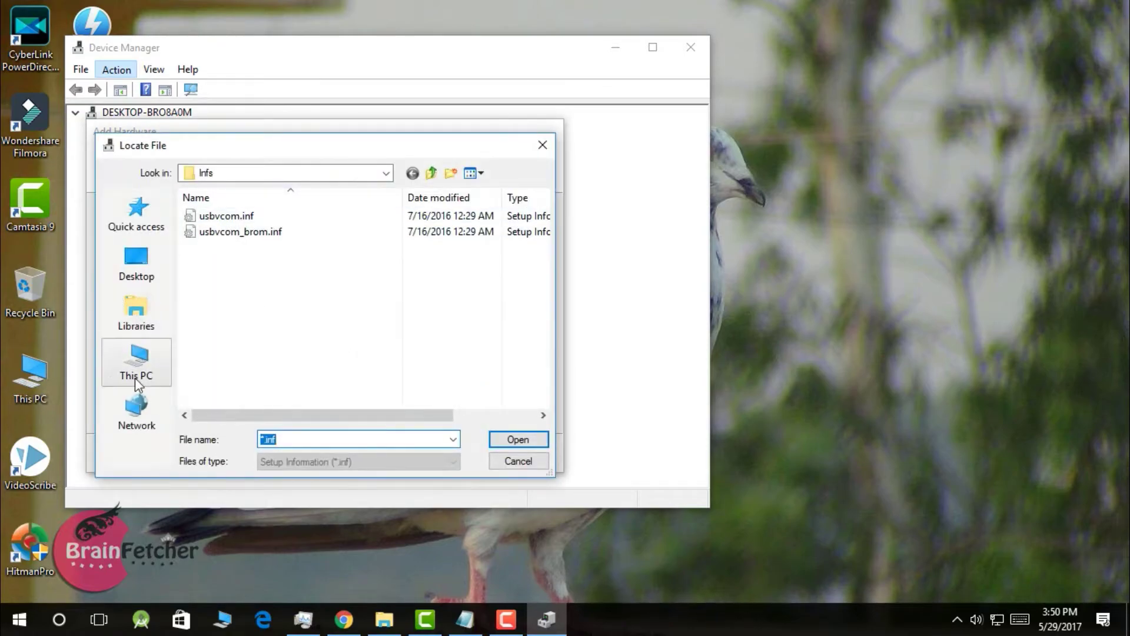
pyautogui.click(136, 381)
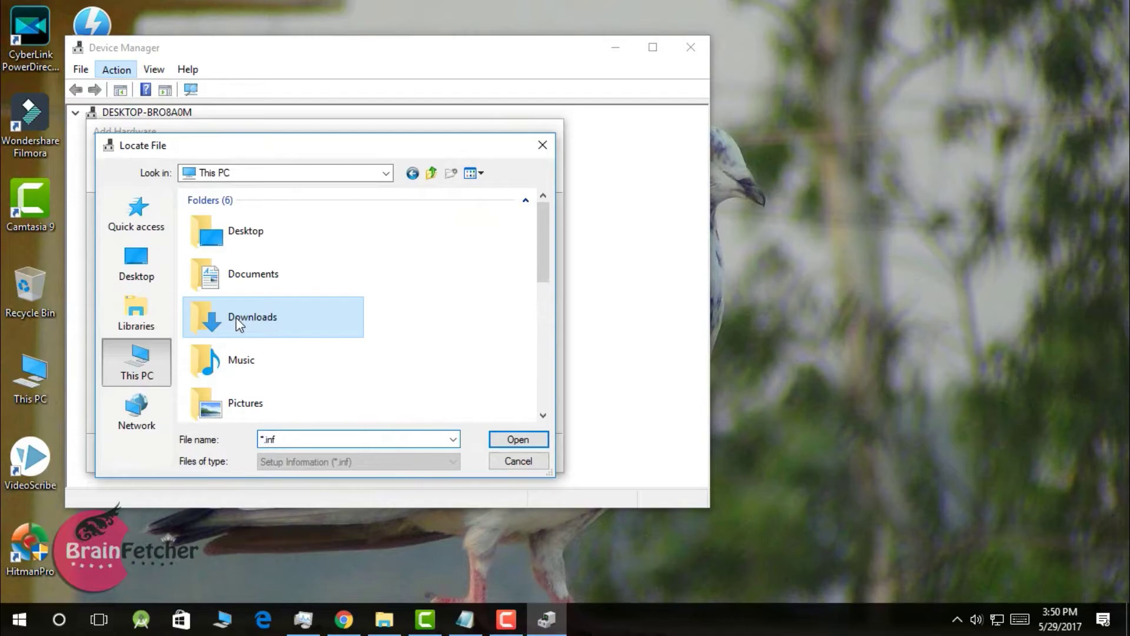
# - Navigate Downloads > Compressed > Driver_Auto_Installer > SmartPhoneDriver to the x64 folder, briefly checking x86
pyautogui.doubleClick(239, 324)
pyautogui.doubleClick(308, 247)
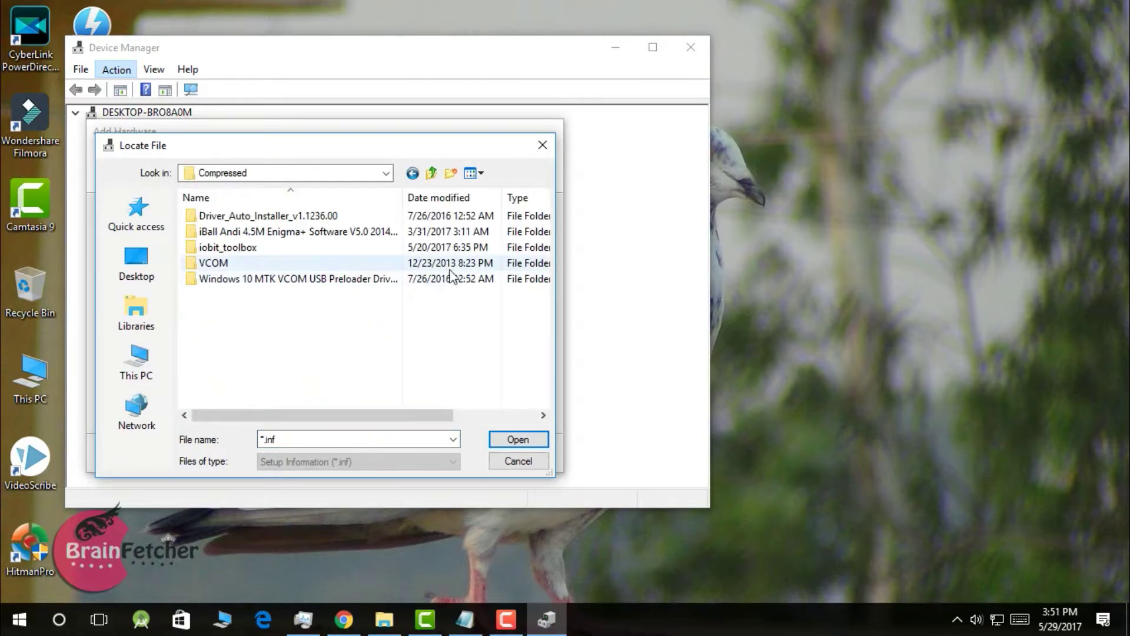
pyautogui.doubleClick(485, 216)
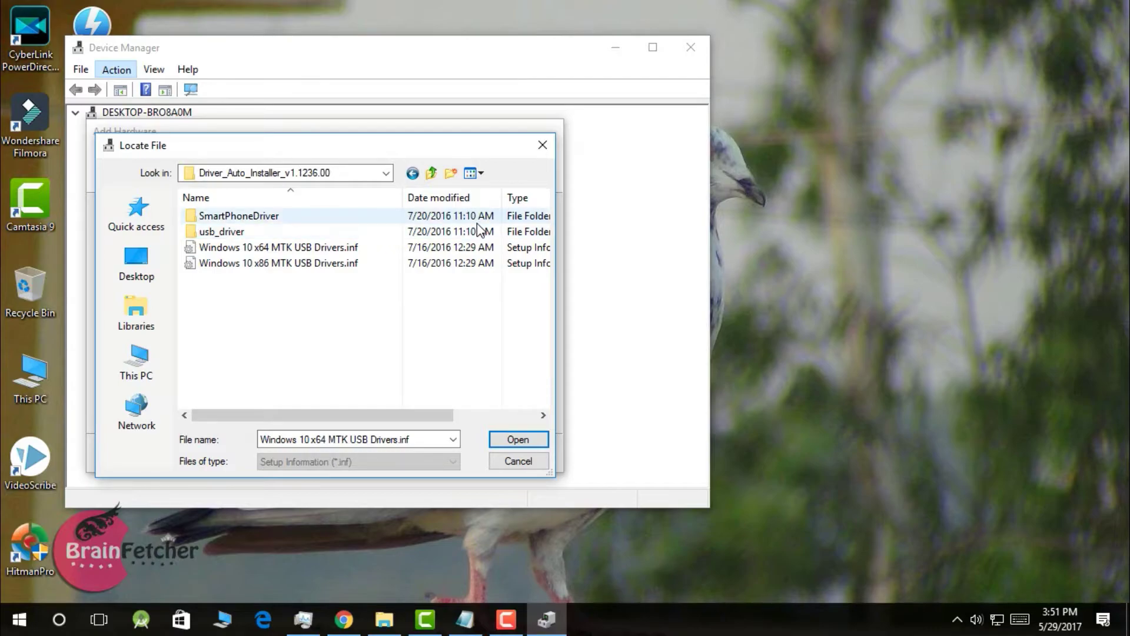
pyautogui.doubleClick(478, 224)
pyautogui.doubleClick(478, 222)
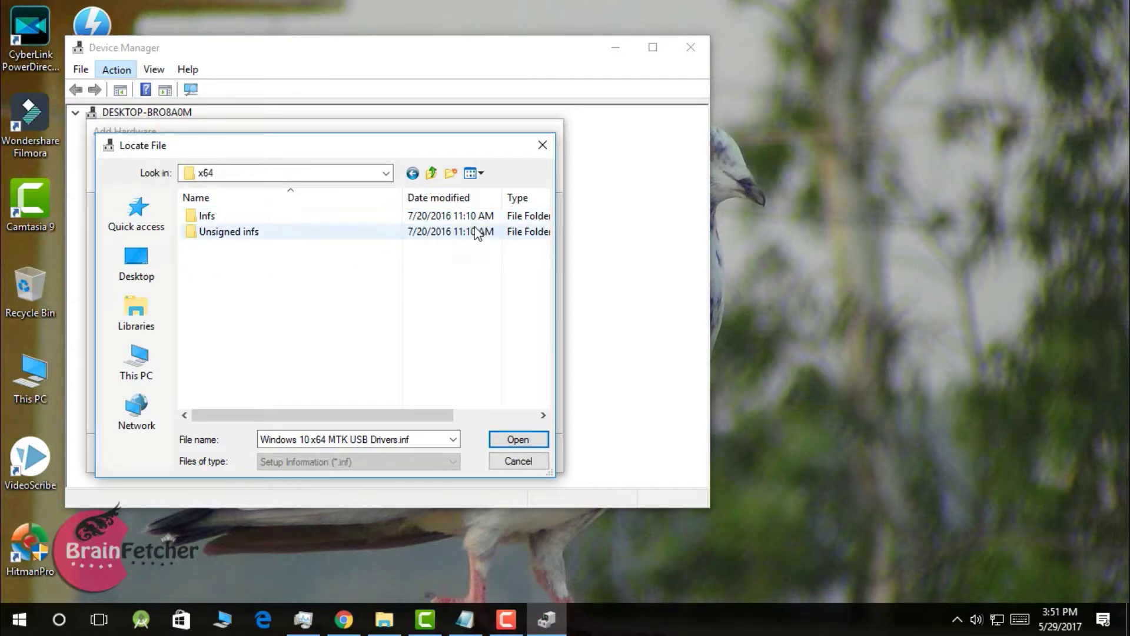
pyautogui.click(439, 172)
pyautogui.doubleClick(404, 231)
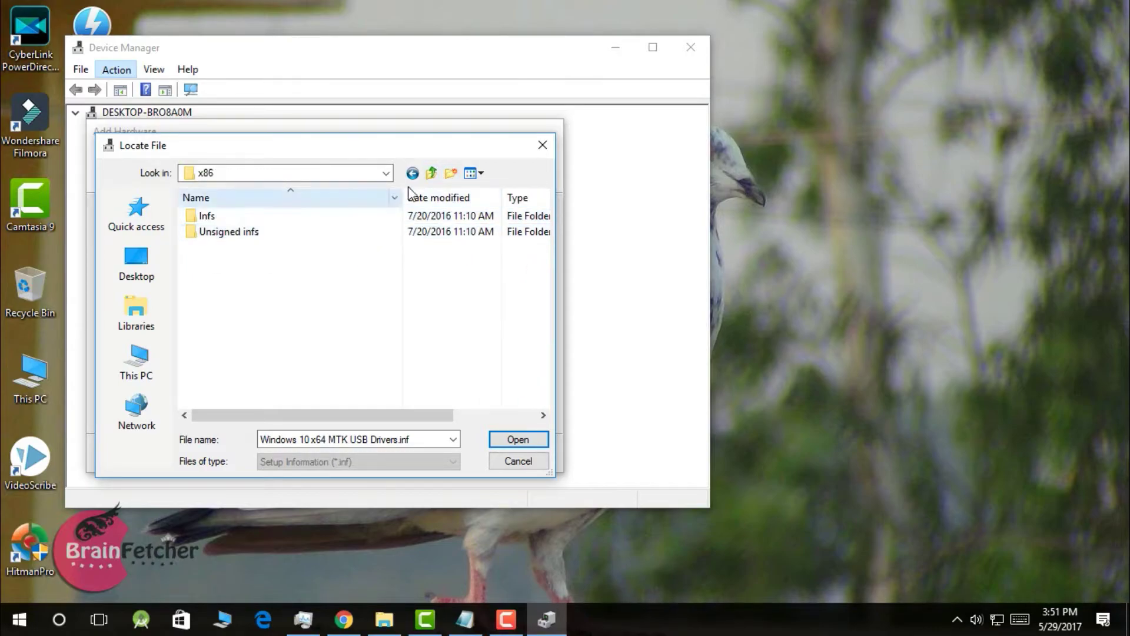
pyautogui.click(431, 171)
pyautogui.doubleClick(410, 216)
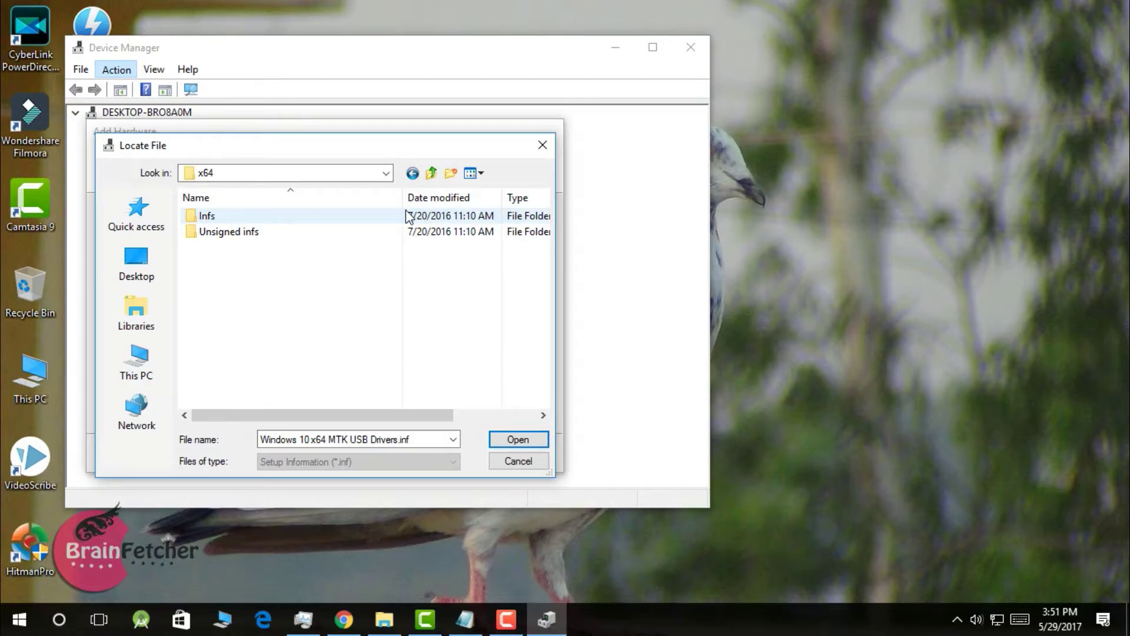
# - Open the Infs folder and choose usbvcom.inf as the driver file
pyautogui.doubleClick(407, 216)
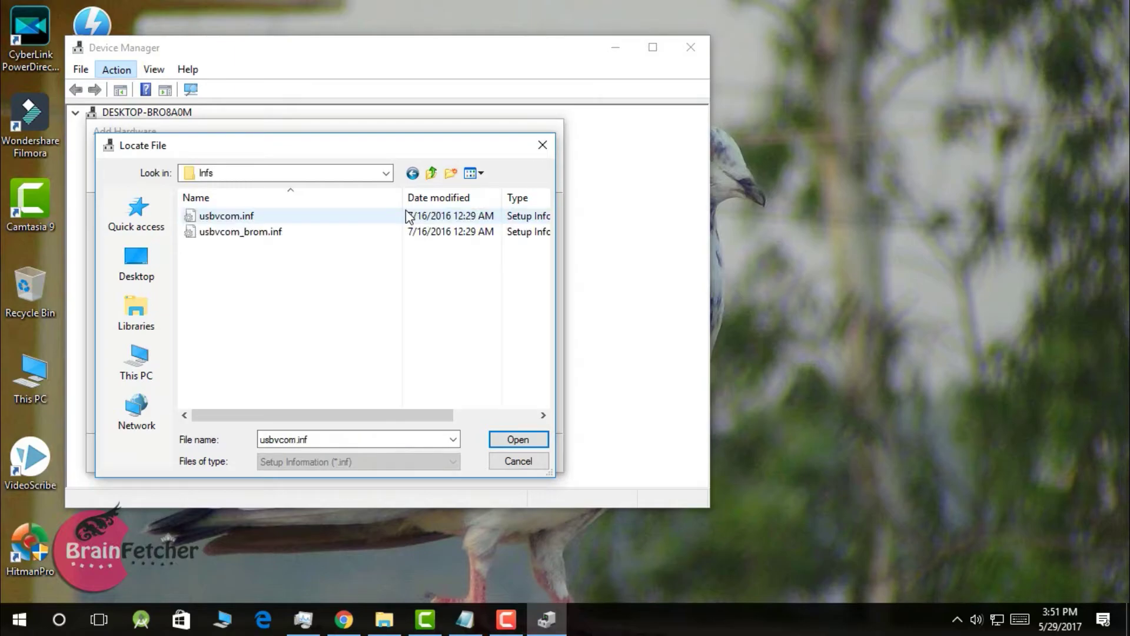
pyautogui.click(407, 215)
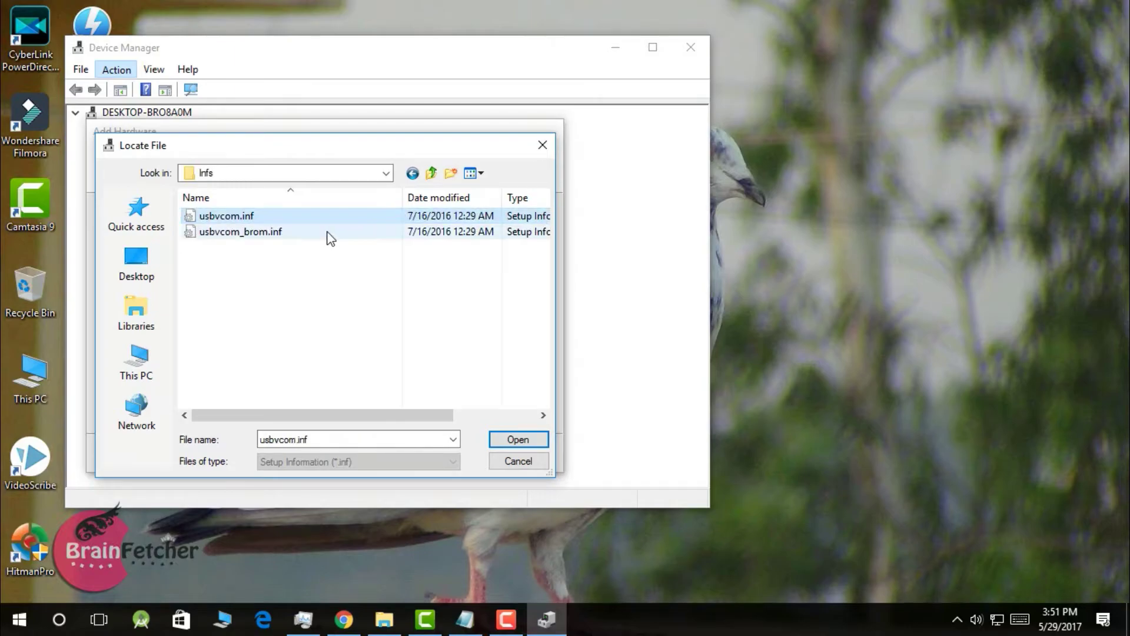
pyautogui.click(500, 443)
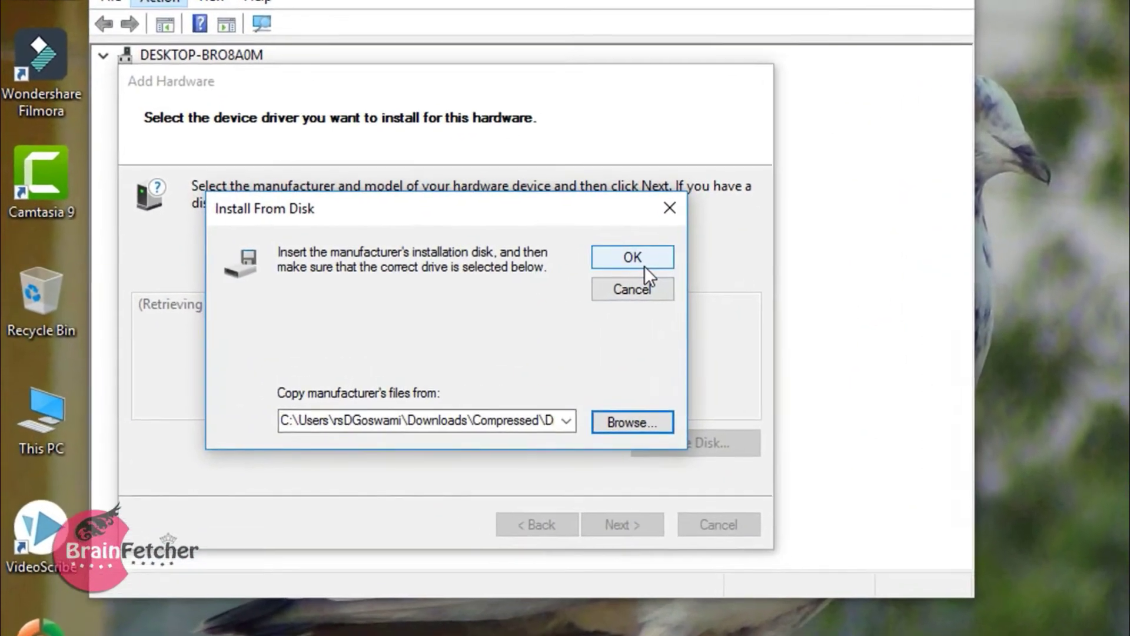
# - Load usbvcom.inf, pick the MTK USB Port model, and complete its installation
pyautogui.click(643, 264)
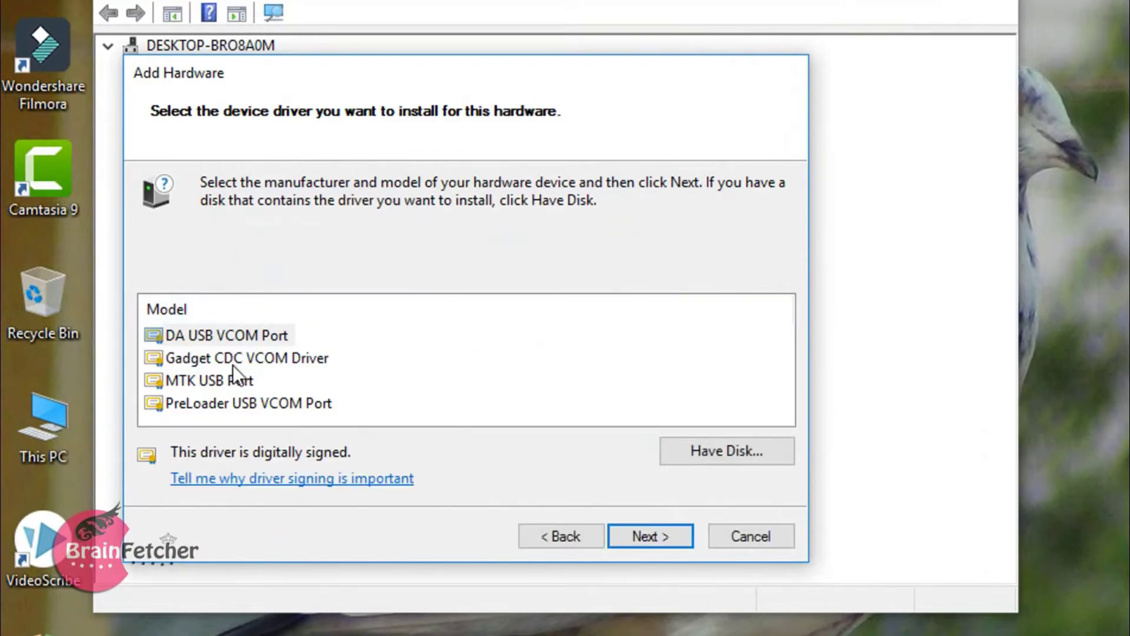
pyautogui.click(236, 380)
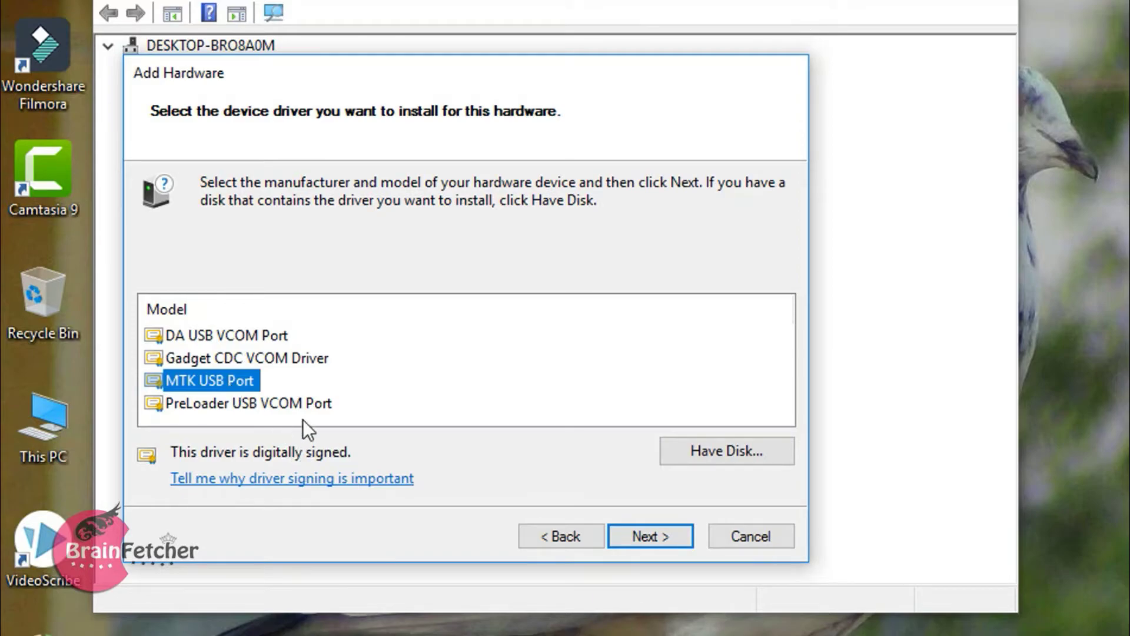
pyautogui.click(303, 409)
pyautogui.click(223, 380)
pyautogui.click(646, 537)
pyautogui.click(643, 535)
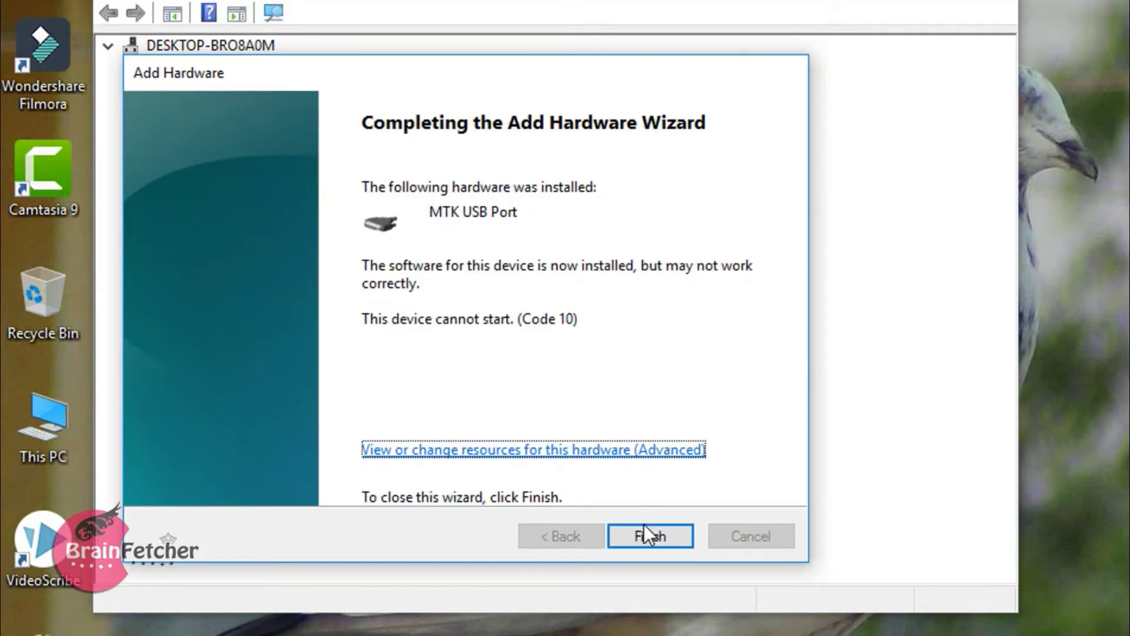
pyautogui.click(644, 529)
pyautogui.click(231, 353)
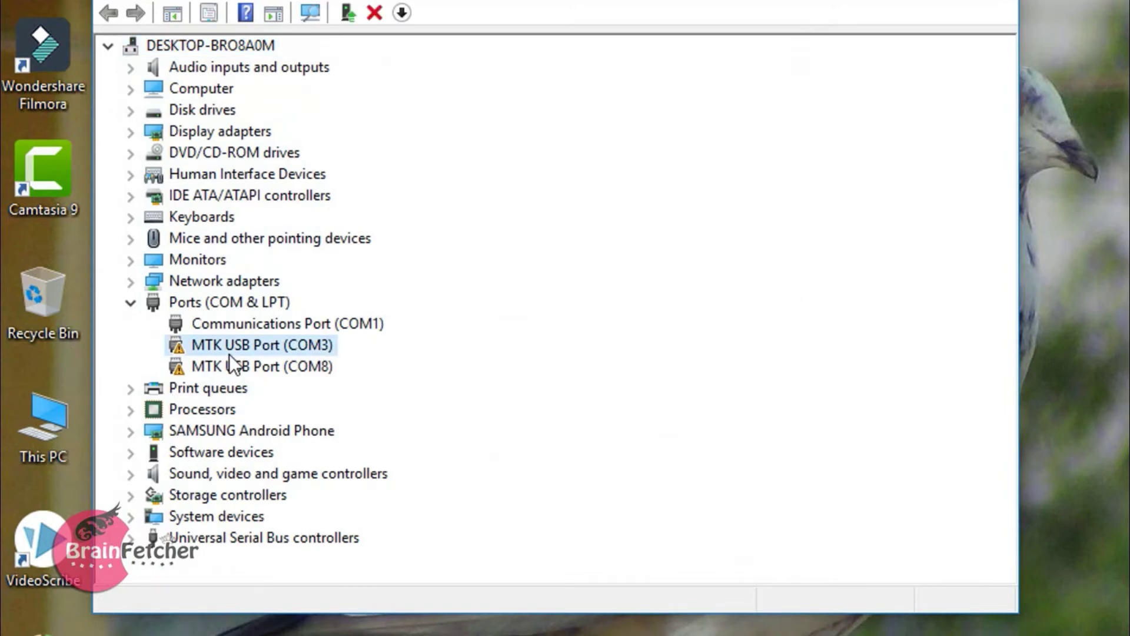
# - Dismiss the device menu, select the computer's root entry, and open the Action menu
pyautogui.click(180, 3)
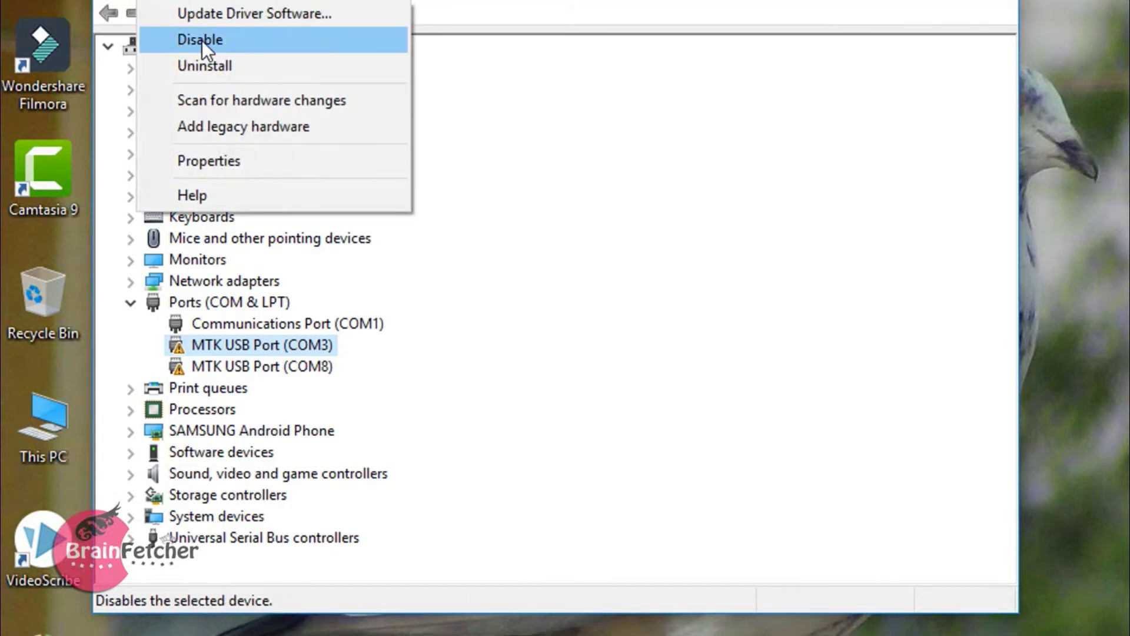
pyautogui.press('Escape')
pyautogui.click(257, 53)
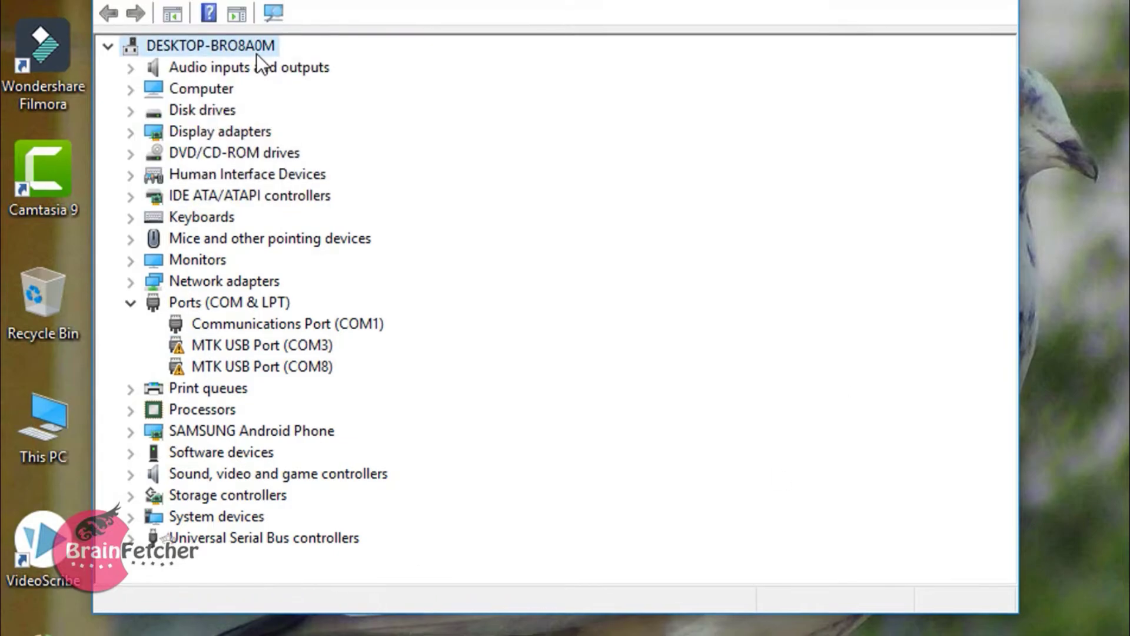
pyautogui.click(115, 35)
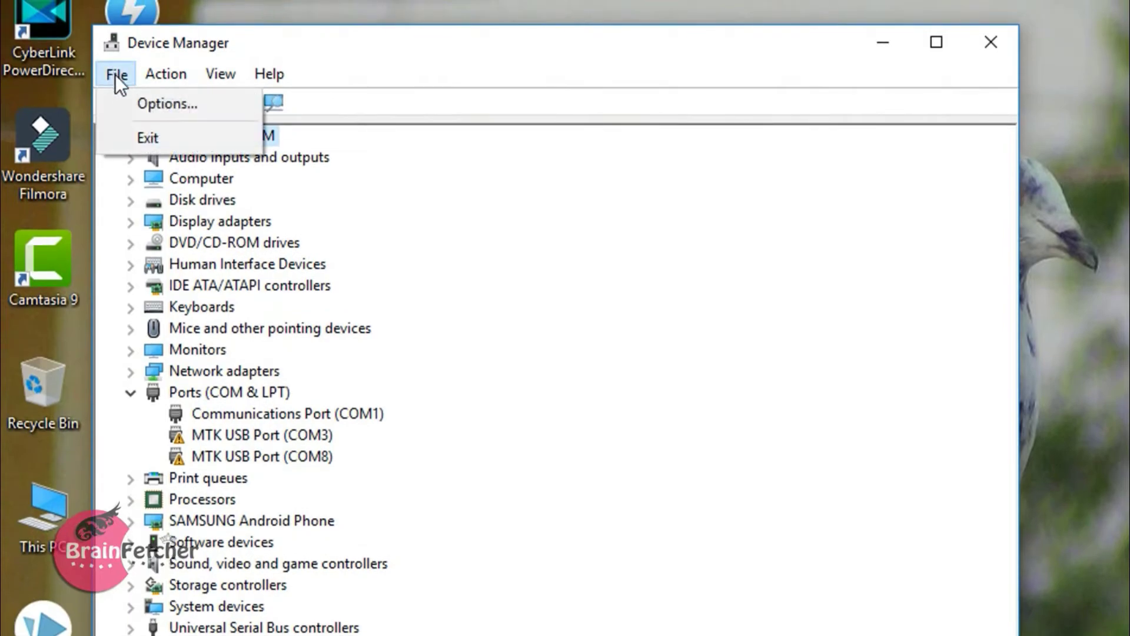
# - Start Add legacy hardware with manual selection and browse for a driver via Have Disk
pyautogui.moveTo(148, 34)
pyautogui.click(186, 137)
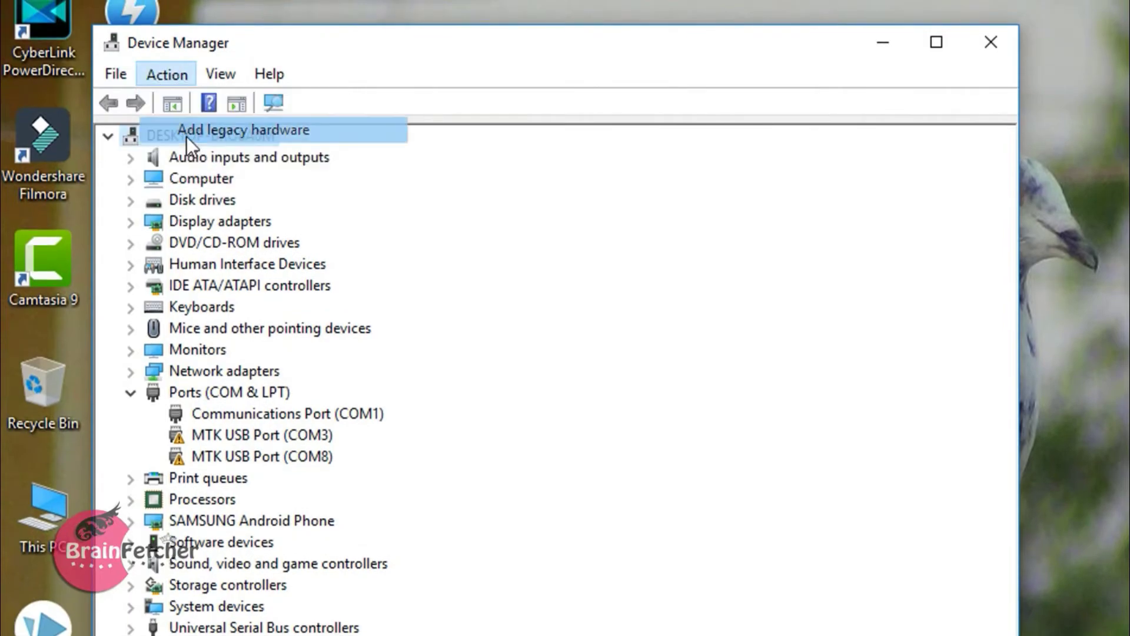
pyautogui.click(649, 623)
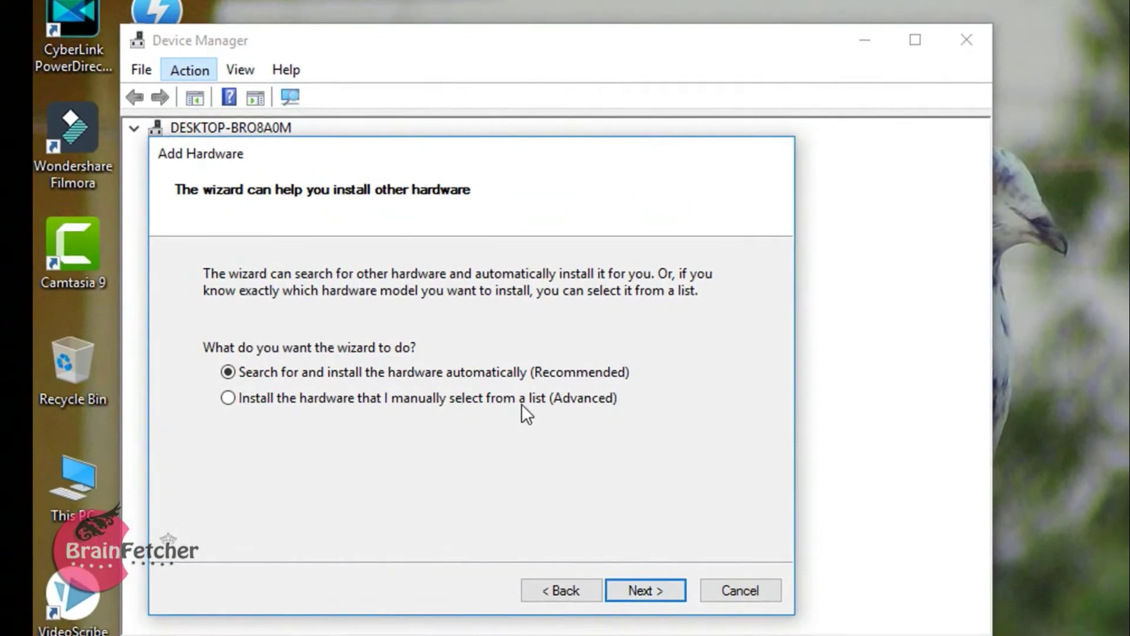
pyautogui.click(522, 404)
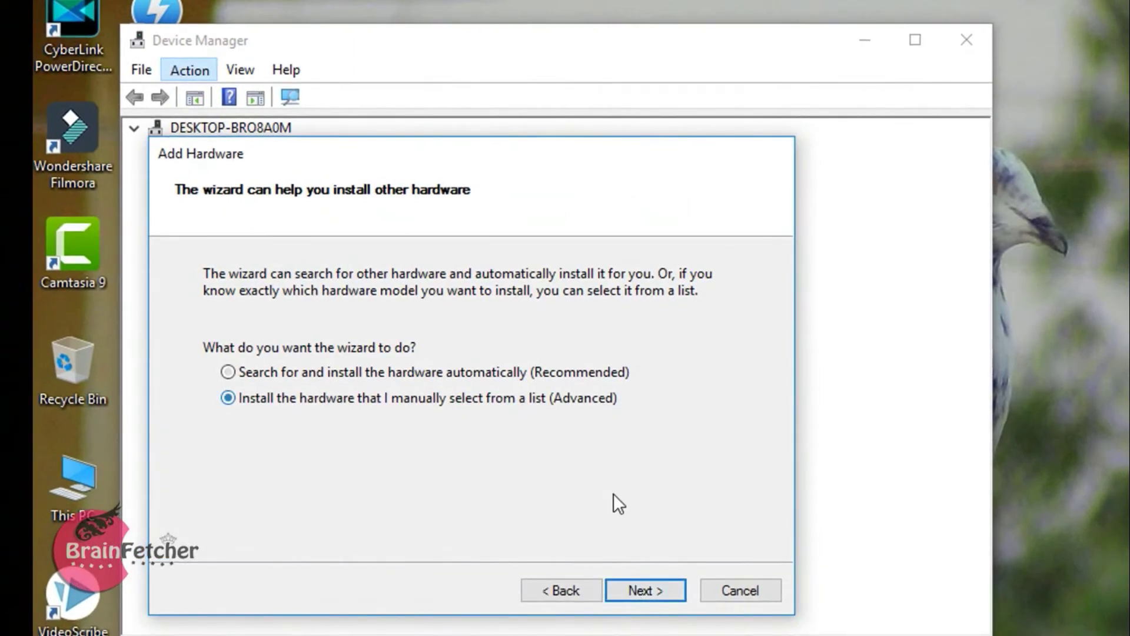
pyautogui.click(637, 588)
pyautogui.click(629, 585)
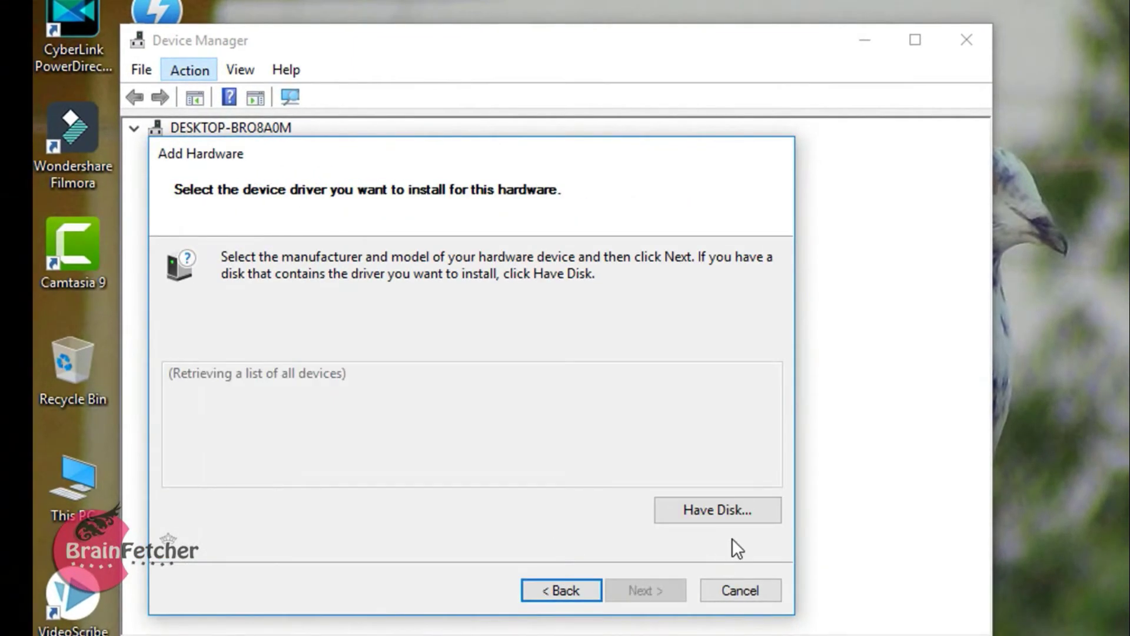
pyautogui.click(733, 518)
pyautogui.click(633, 488)
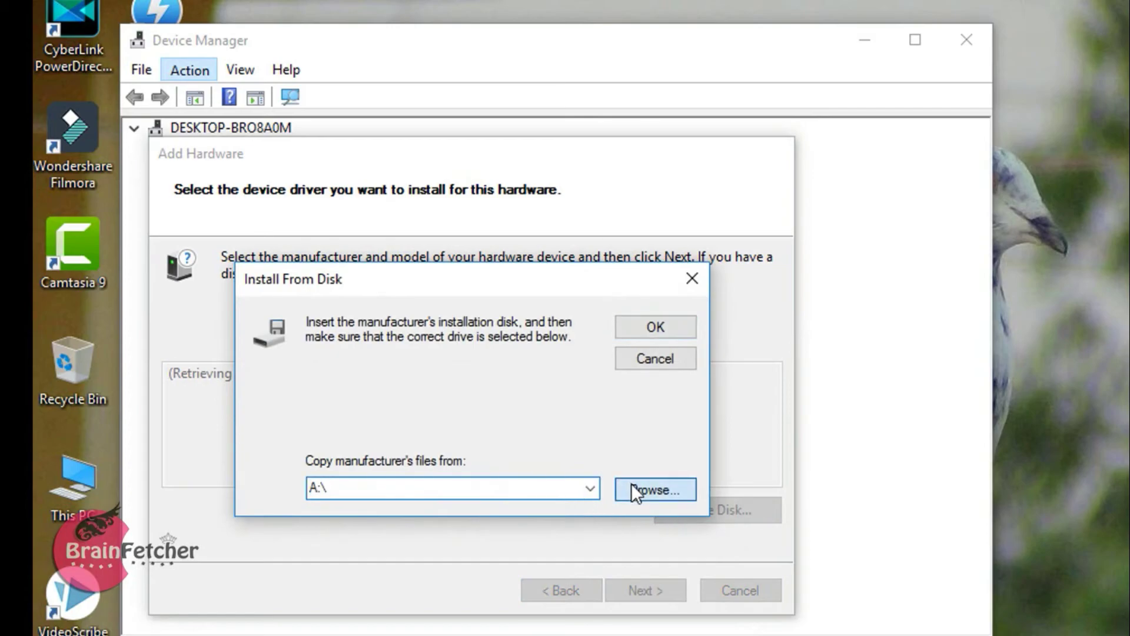
# - Pick usbvcom.inf, select the PreLoader USB VCOM Port model, and finish installing it
pyautogui.click(353, 268)
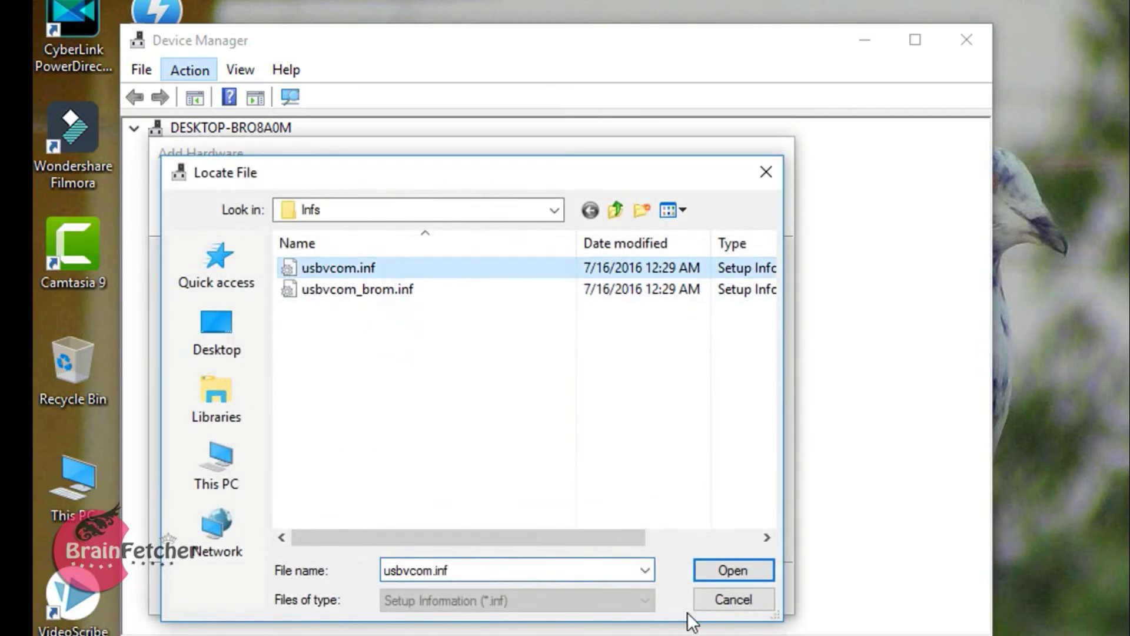
pyautogui.click(736, 570)
pyautogui.click(645, 318)
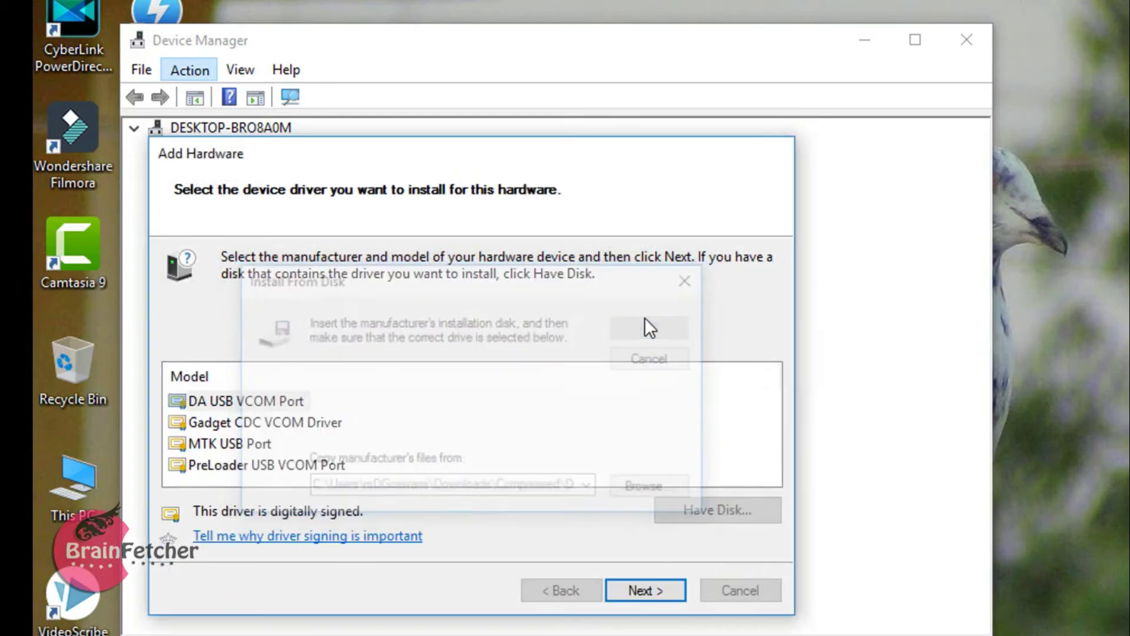
pyautogui.click(265, 466)
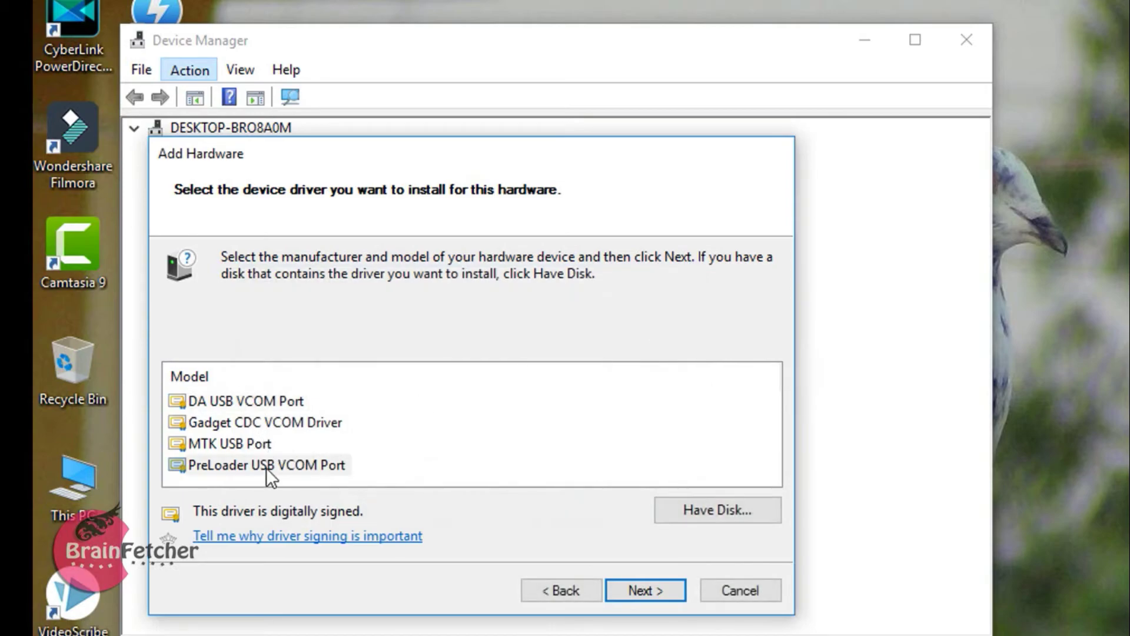
pyautogui.click(622, 584)
pyautogui.click(620, 586)
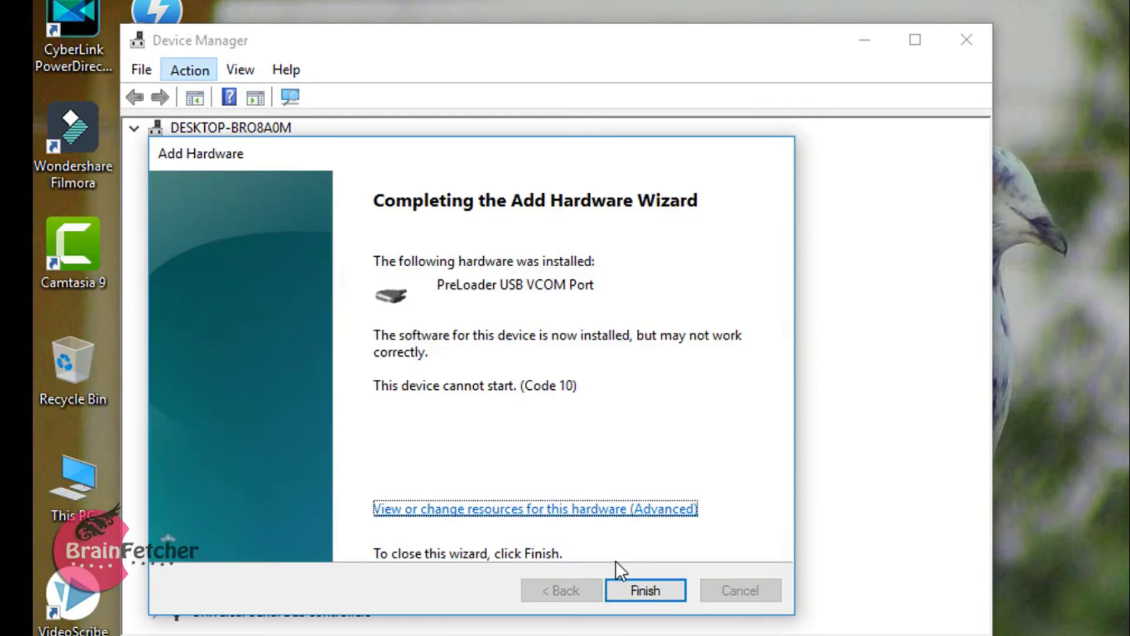
pyautogui.click(645, 588)
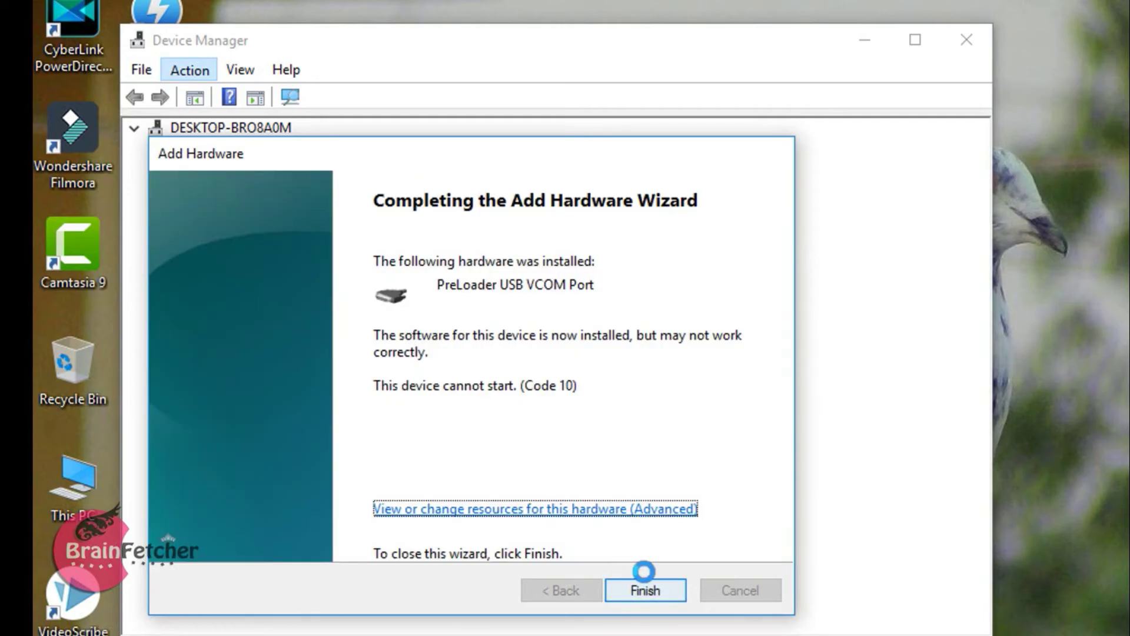